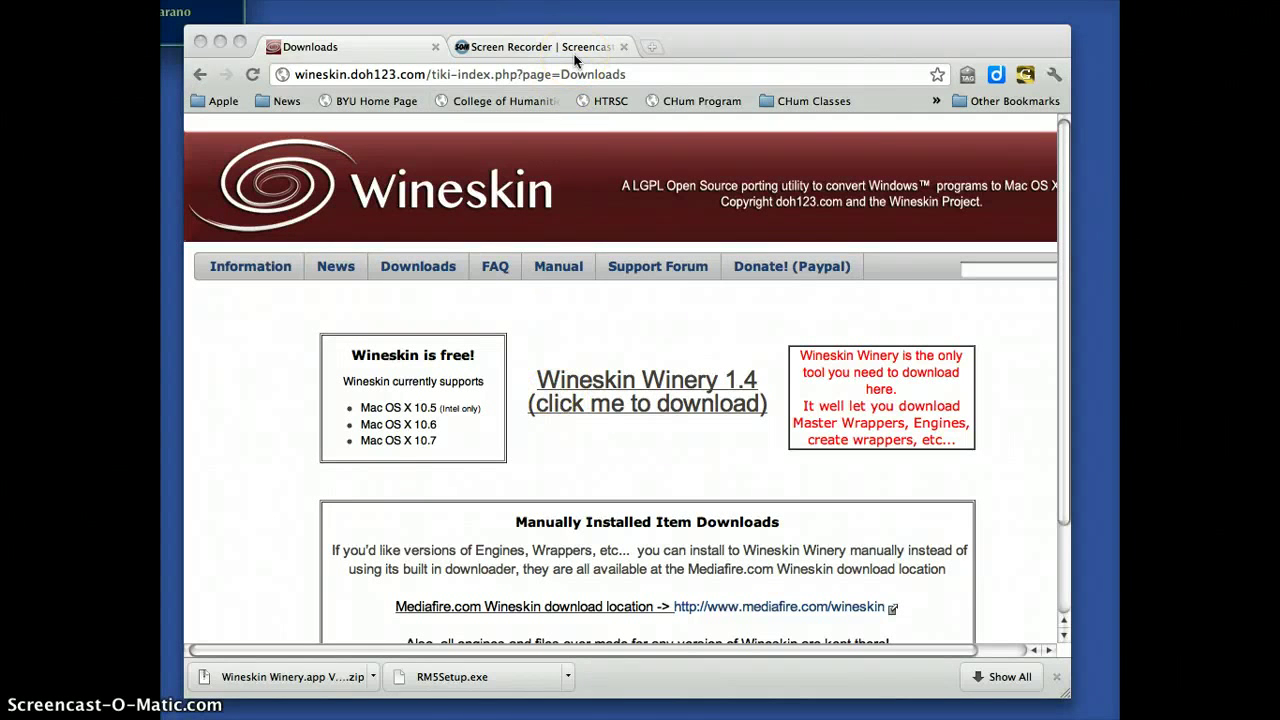
- Locate the downloaded Wineskin Winery archive in the Downloads folder and open the extracted Wineskin Winery application there
left_click(609, 386)
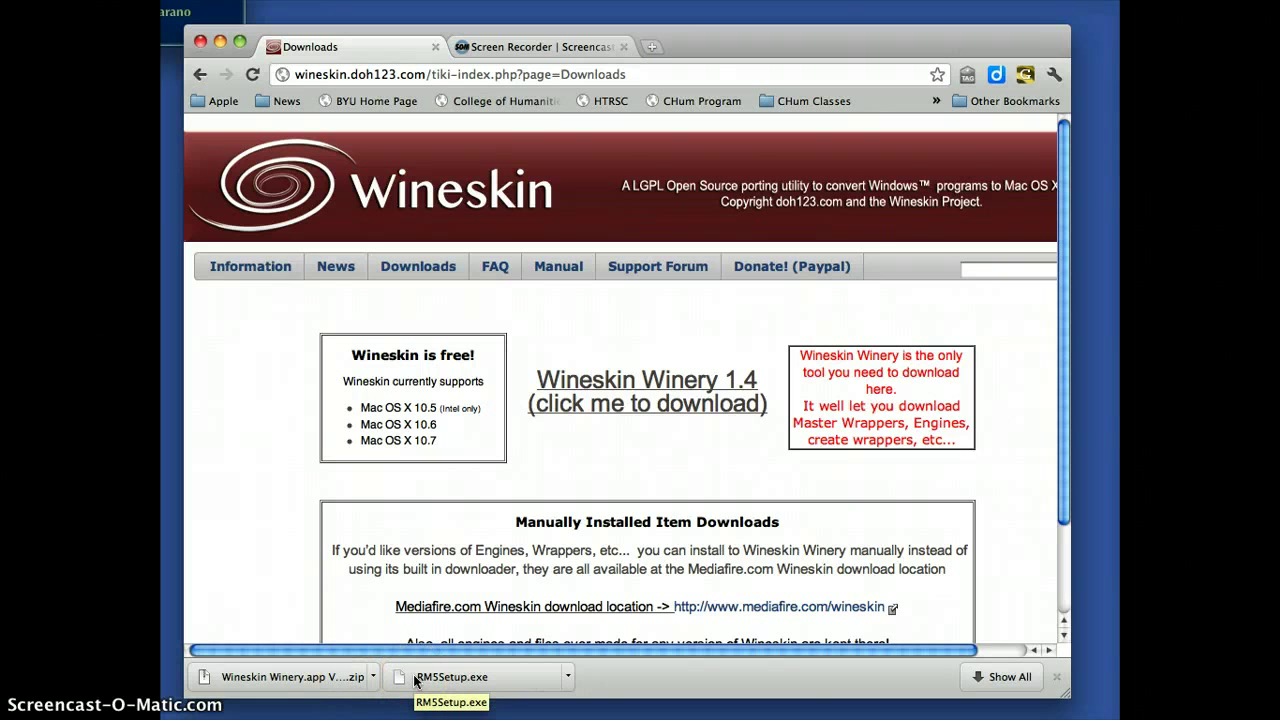
left_click(257, 683)
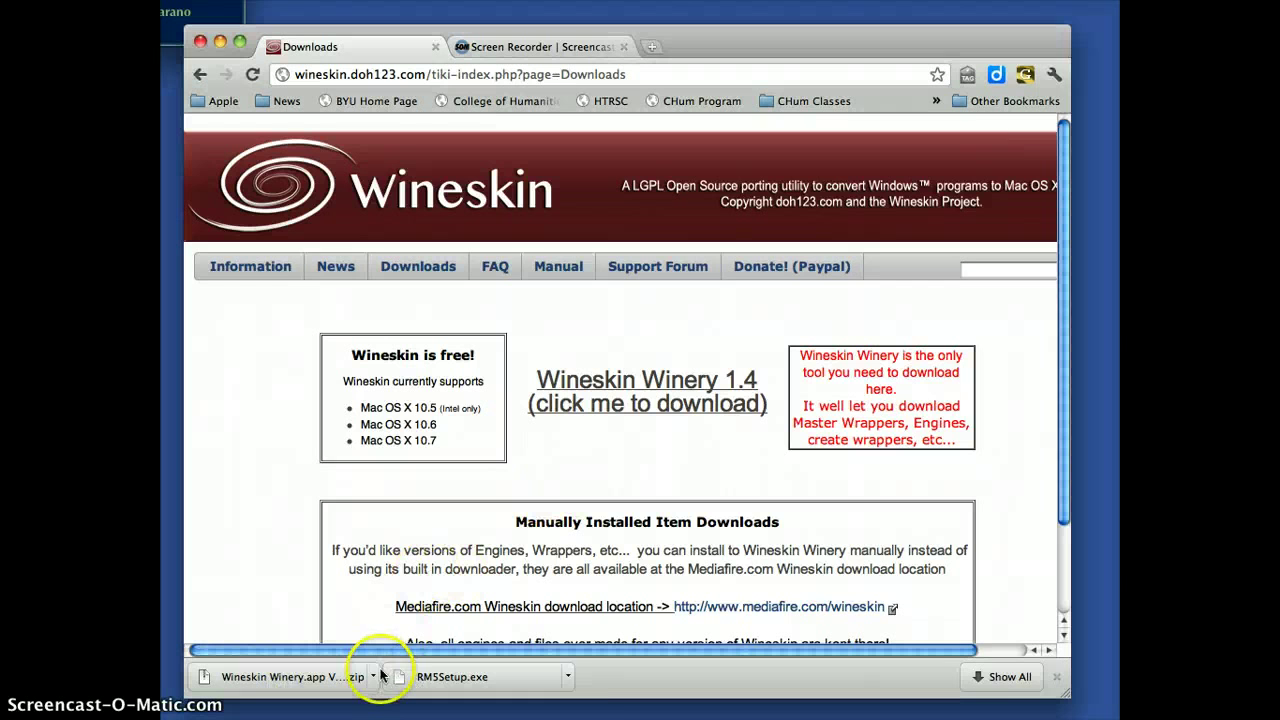
left_click(377, 677)
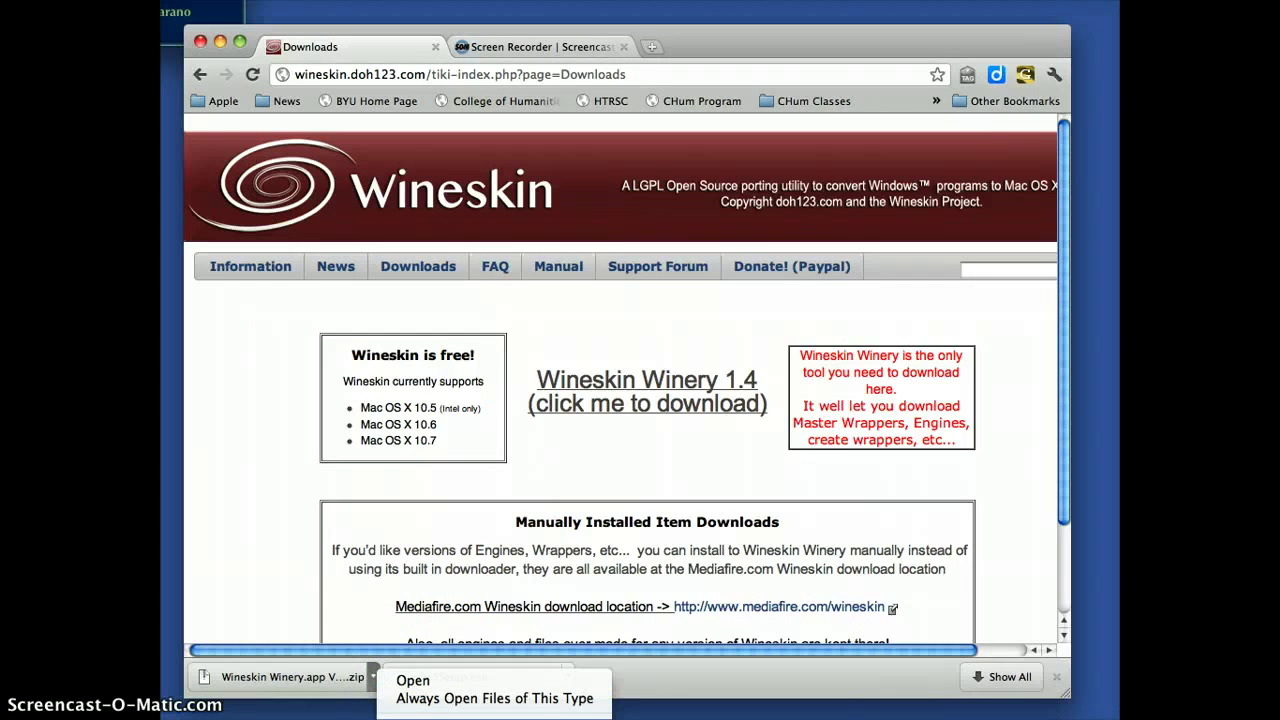
left_click(420, 713)
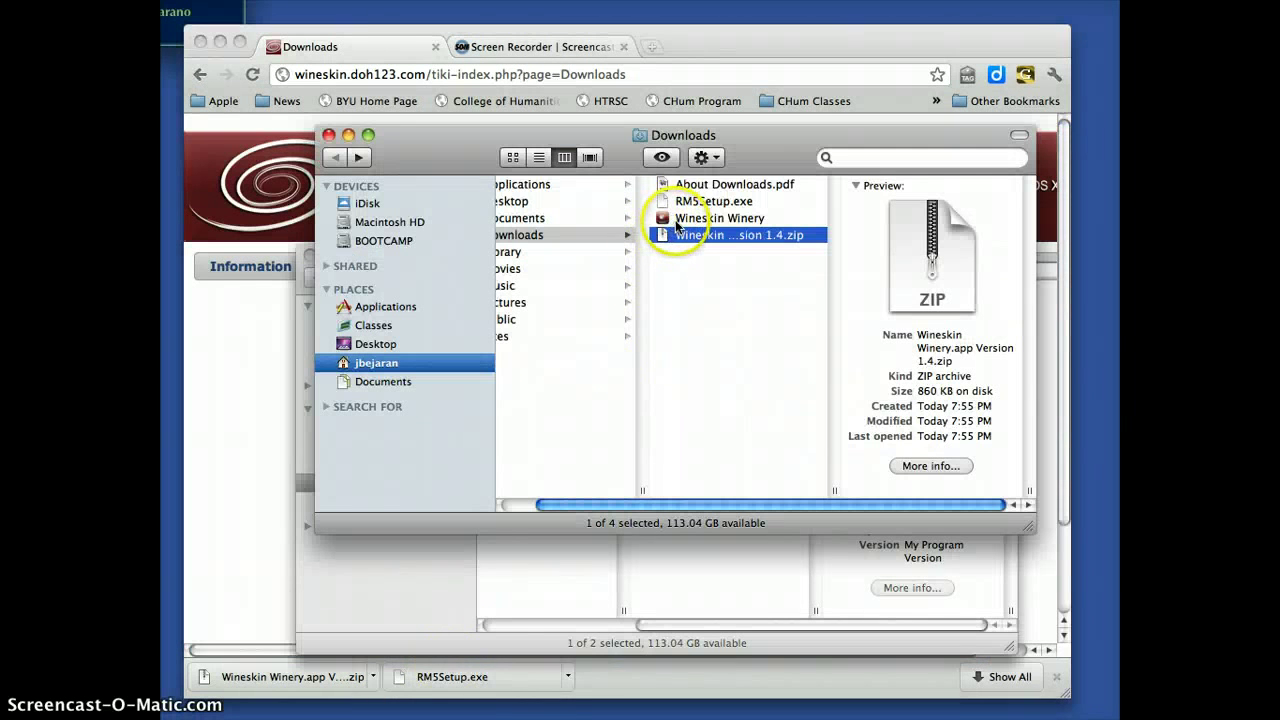
double_click(690, 218)
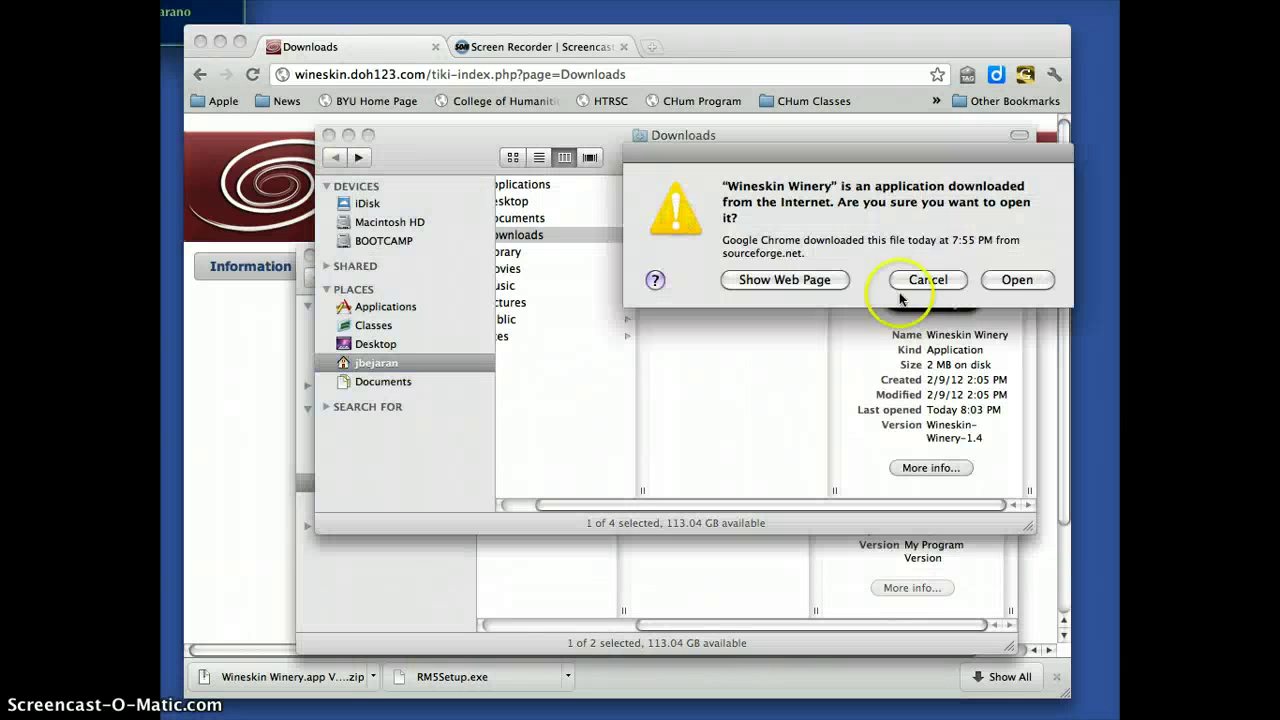
left_click(1017, 280)
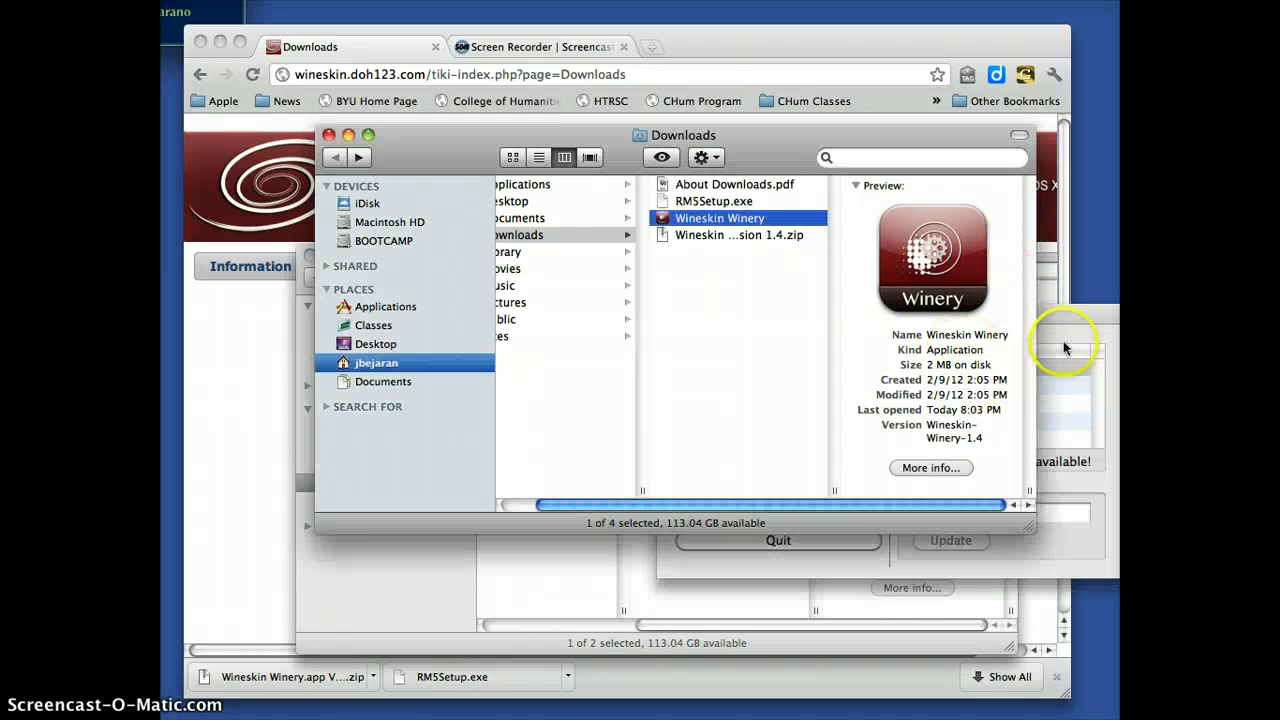
- Create a new blank wrapper named RootsMagicTest using the WS8Wine1.4-rc5 engine
left_click_drag(1000, 310, 820, 242)
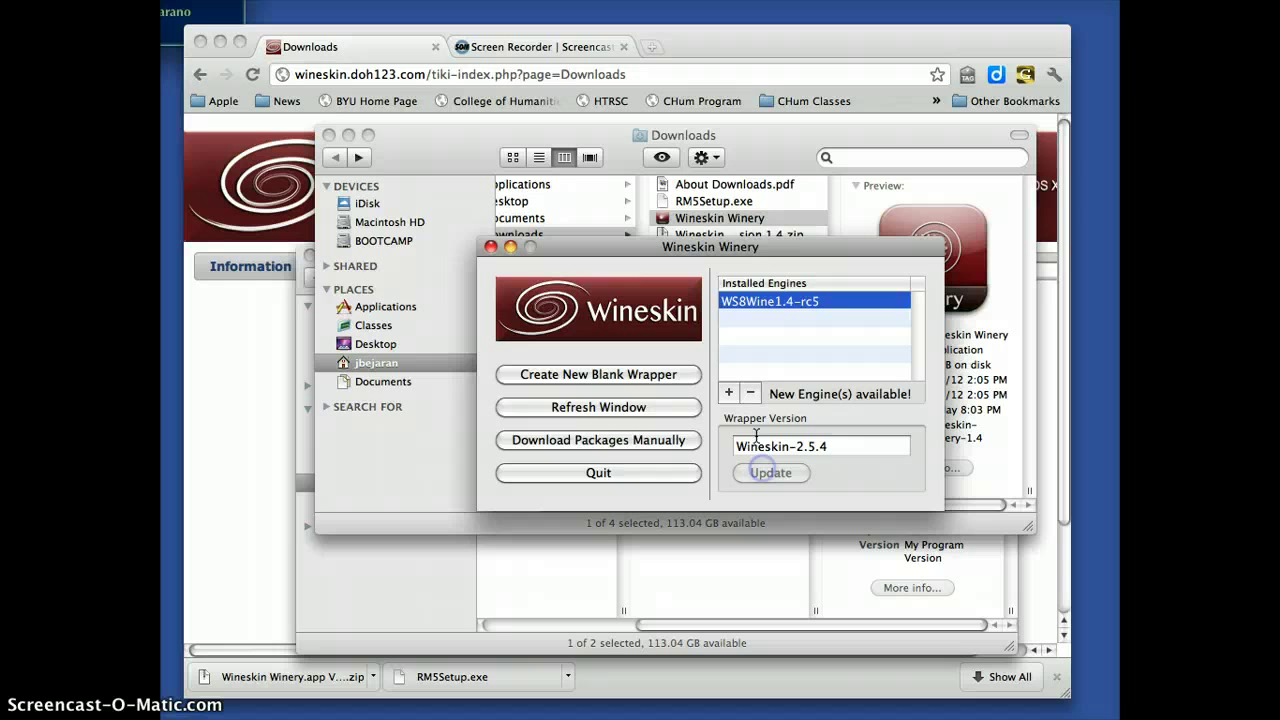
left_click(738, 323)
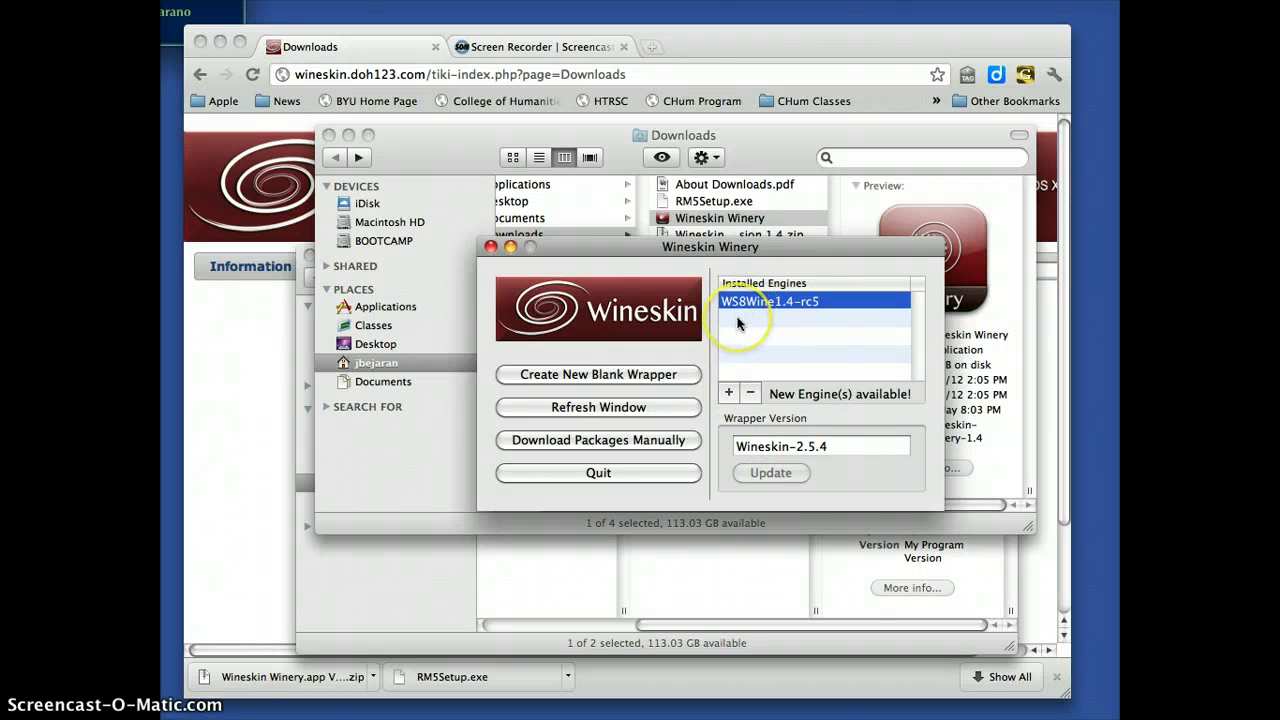
left_click(675, 375)
type("RootsMagic")
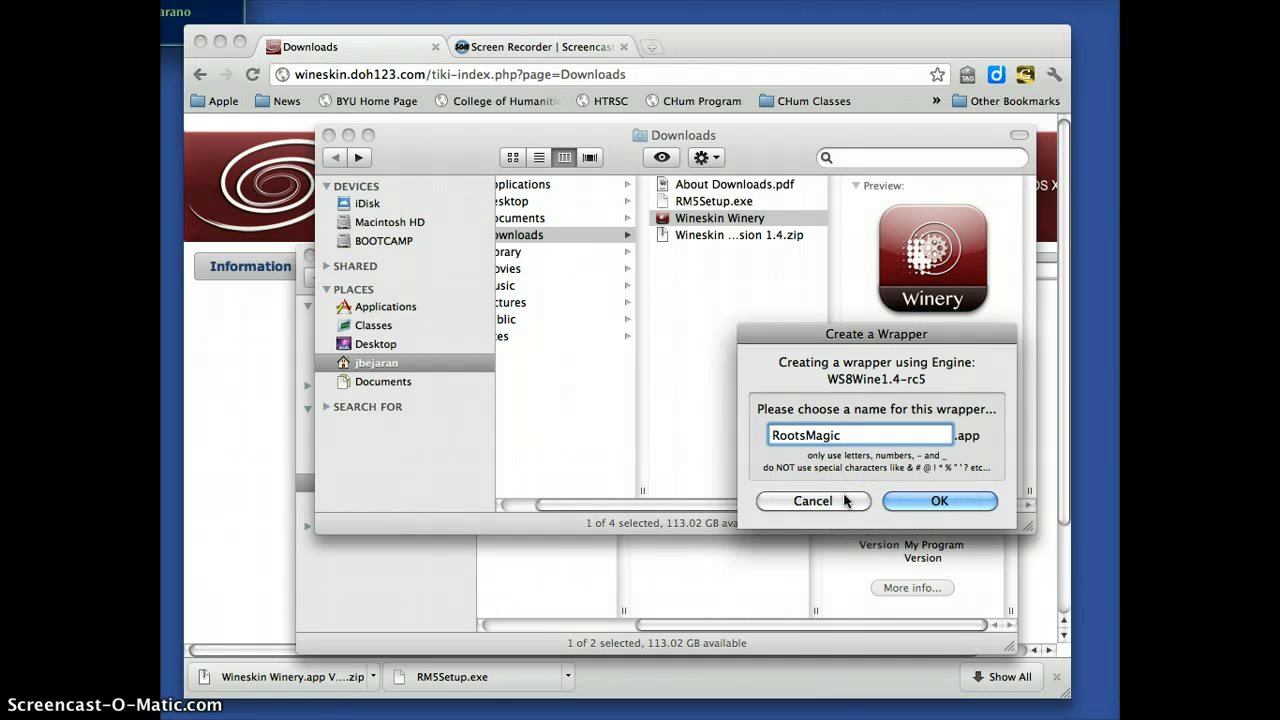
type("Test")
key("Return")
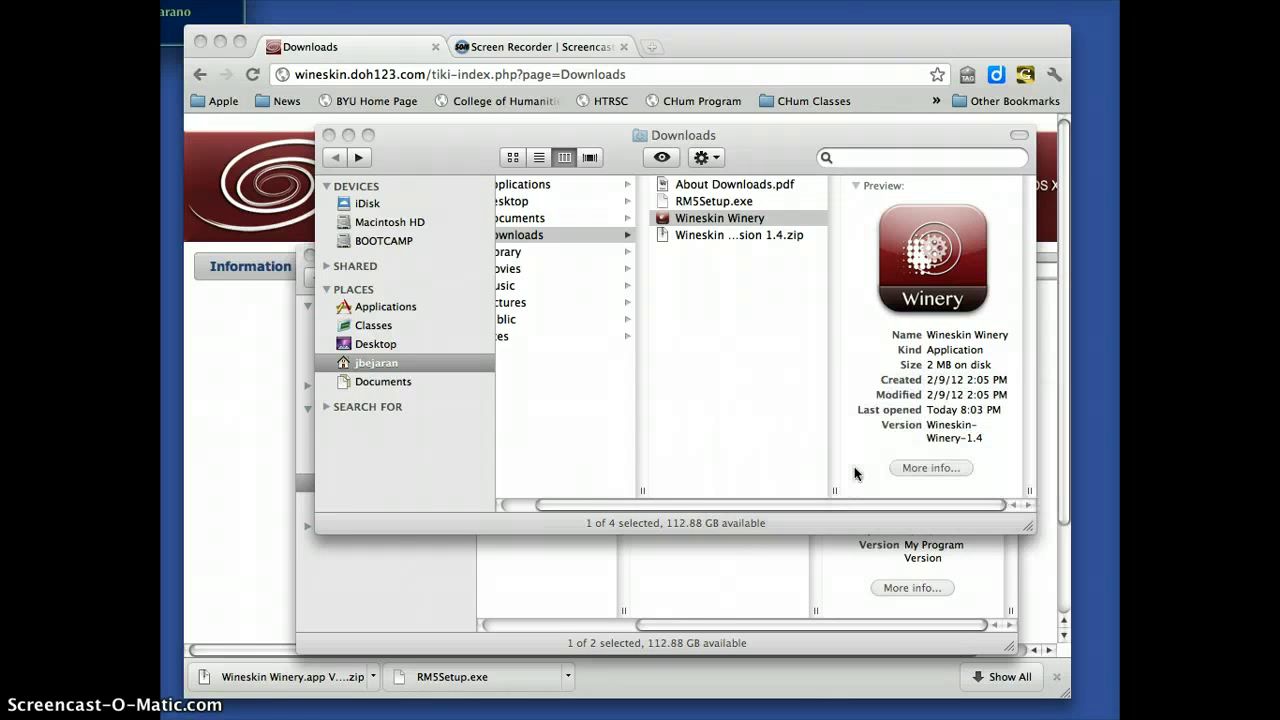
- Move the Downloads folder window aside and show the finished RootsMagicTest wrapper in Finder
left_click(884, 506)
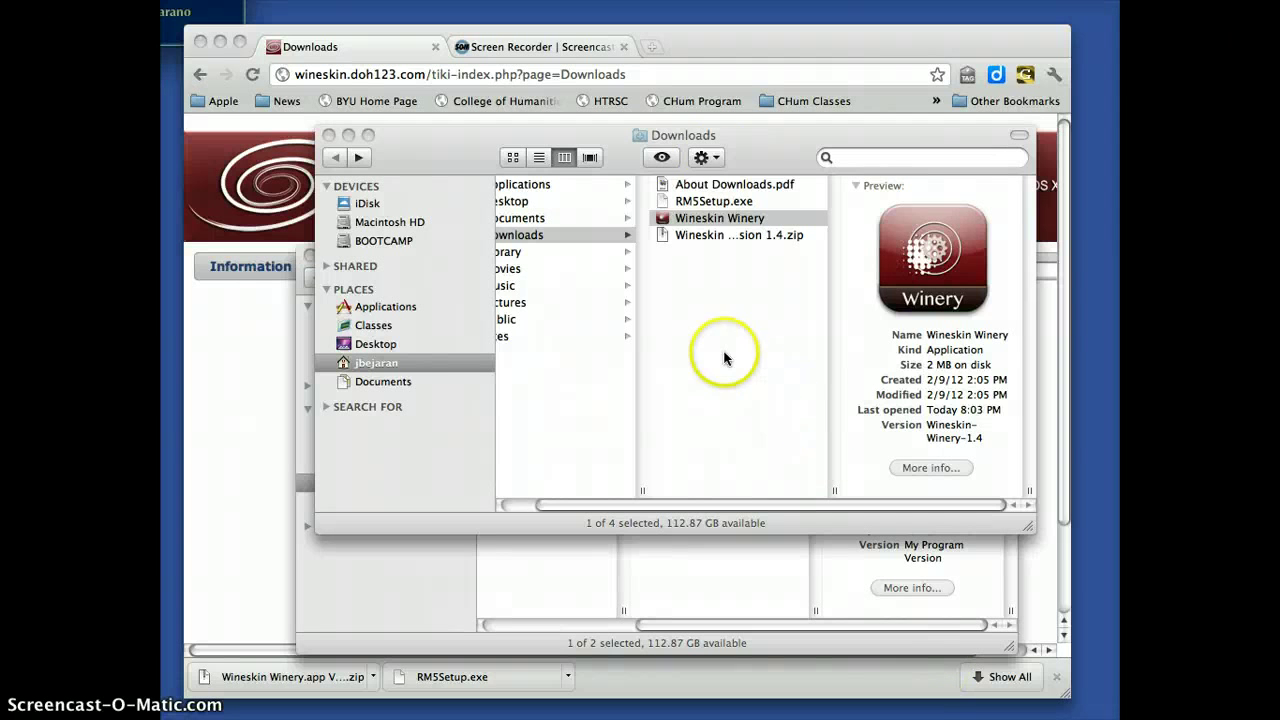
left_click(710, 135)
left_click_drag(710, 135, 750, 379)
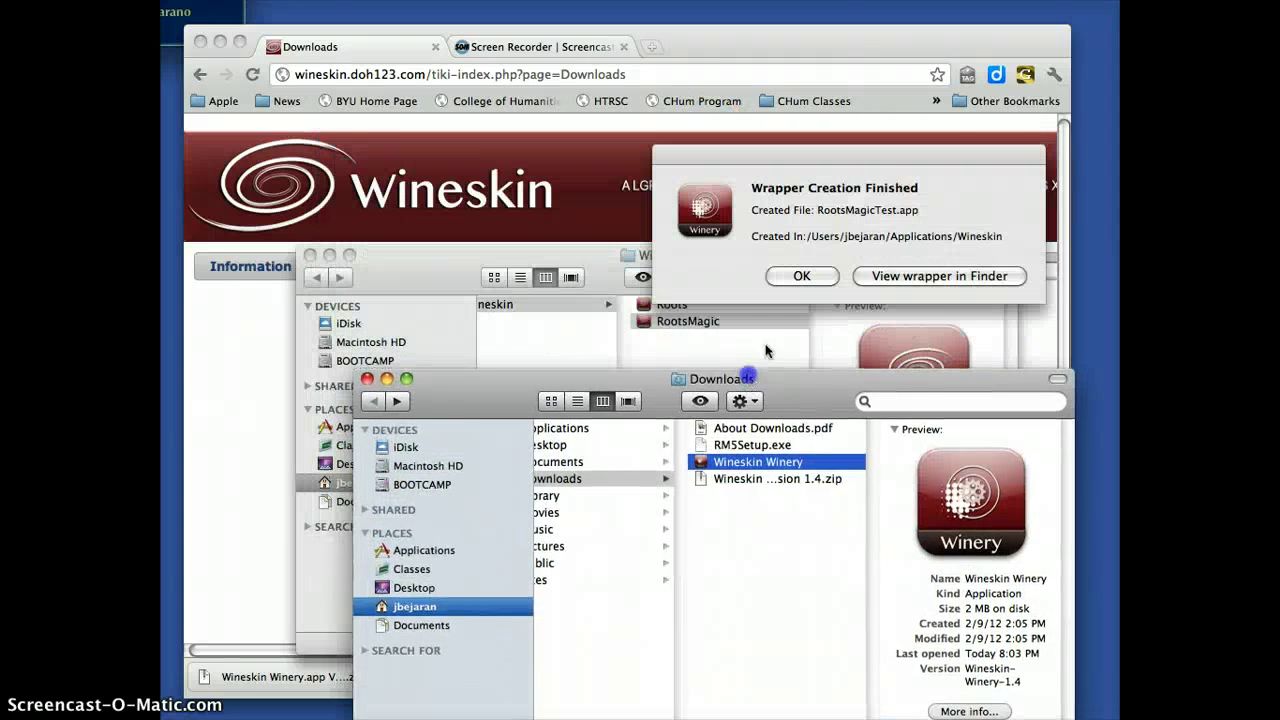
left_click(918, 278)
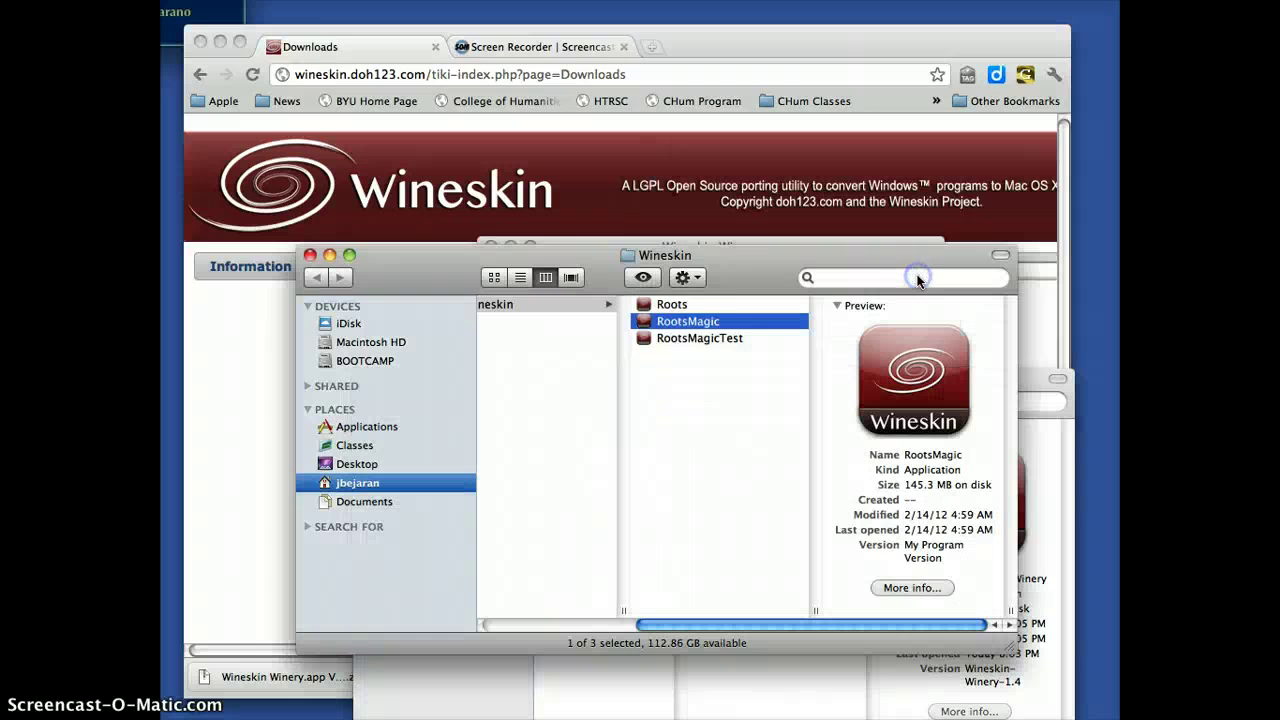
- Open the existing RootsMagic wrapper in the Wineskin folder
left_click(664, 339)
left_click(678, 322)
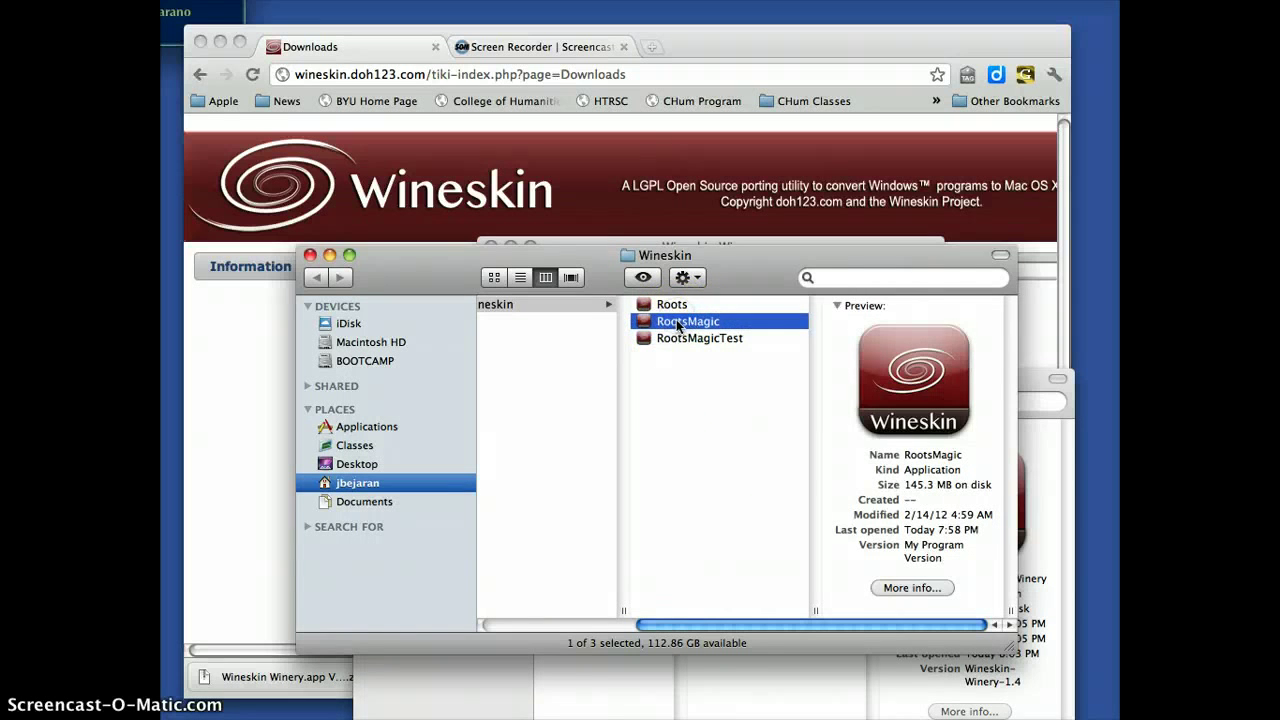
double_click(678, 322)
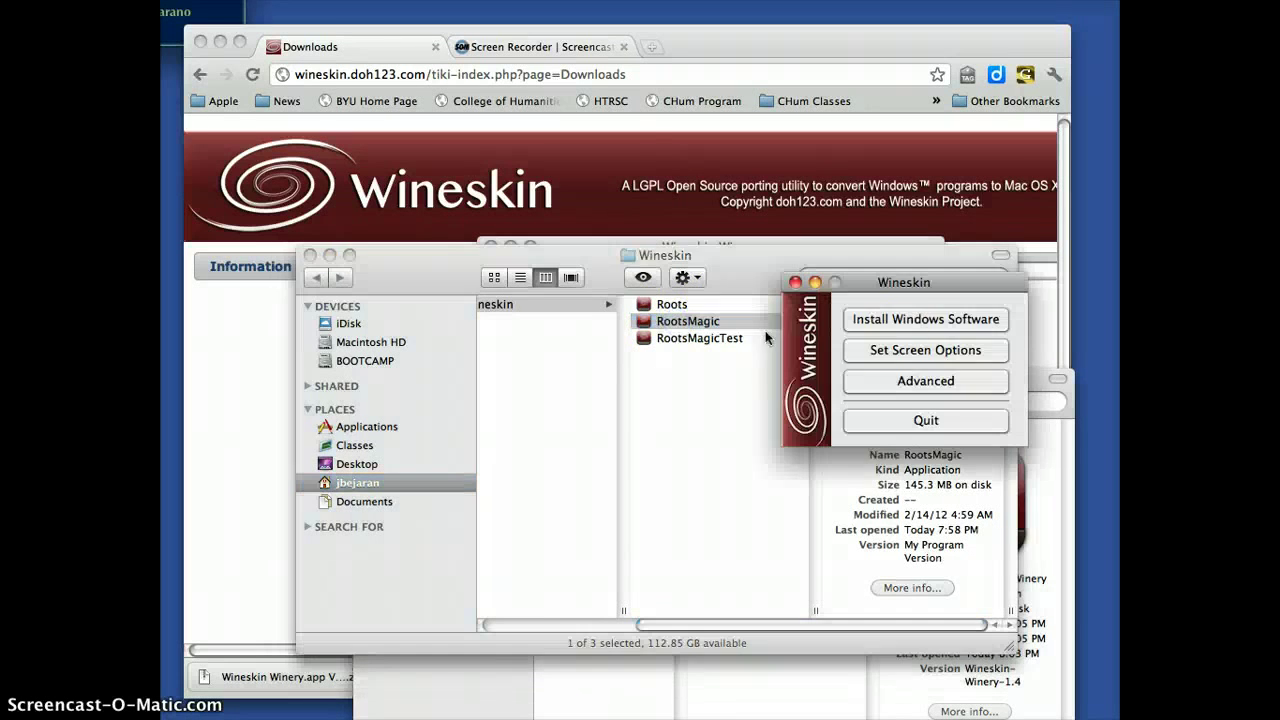
- Start installing Windows software in the wrapper, choosing RM5Setup.exe from the home folder's Downloads as the install program
left_click(913, 322)
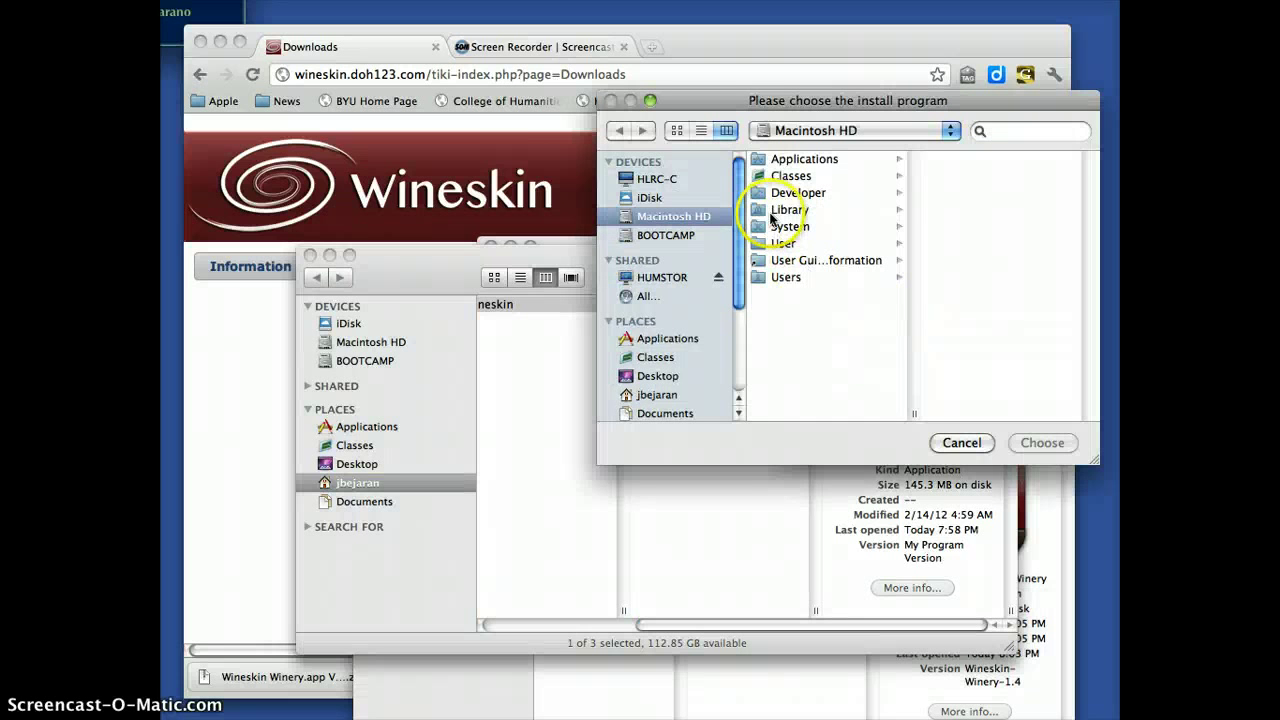
left_click(737, 265)
left_click_drag(737, 265, 728, 295)
left_click(665, 314)
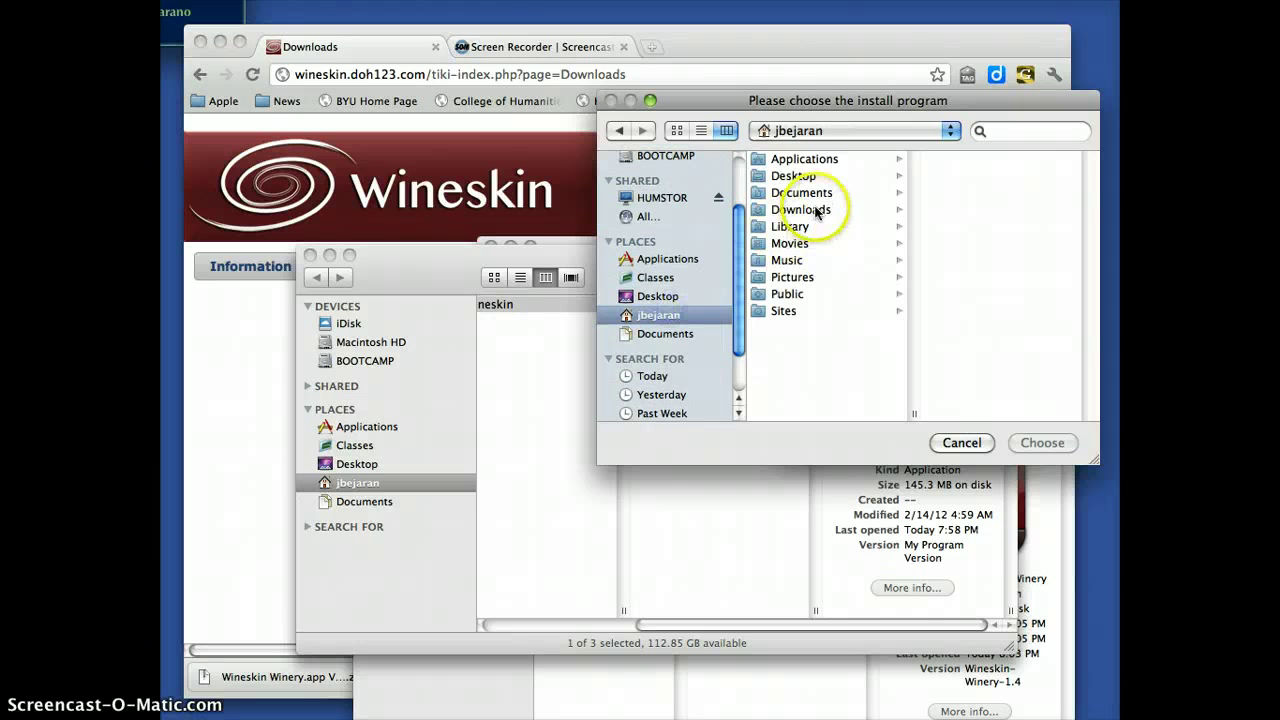
left_click(815, 210)
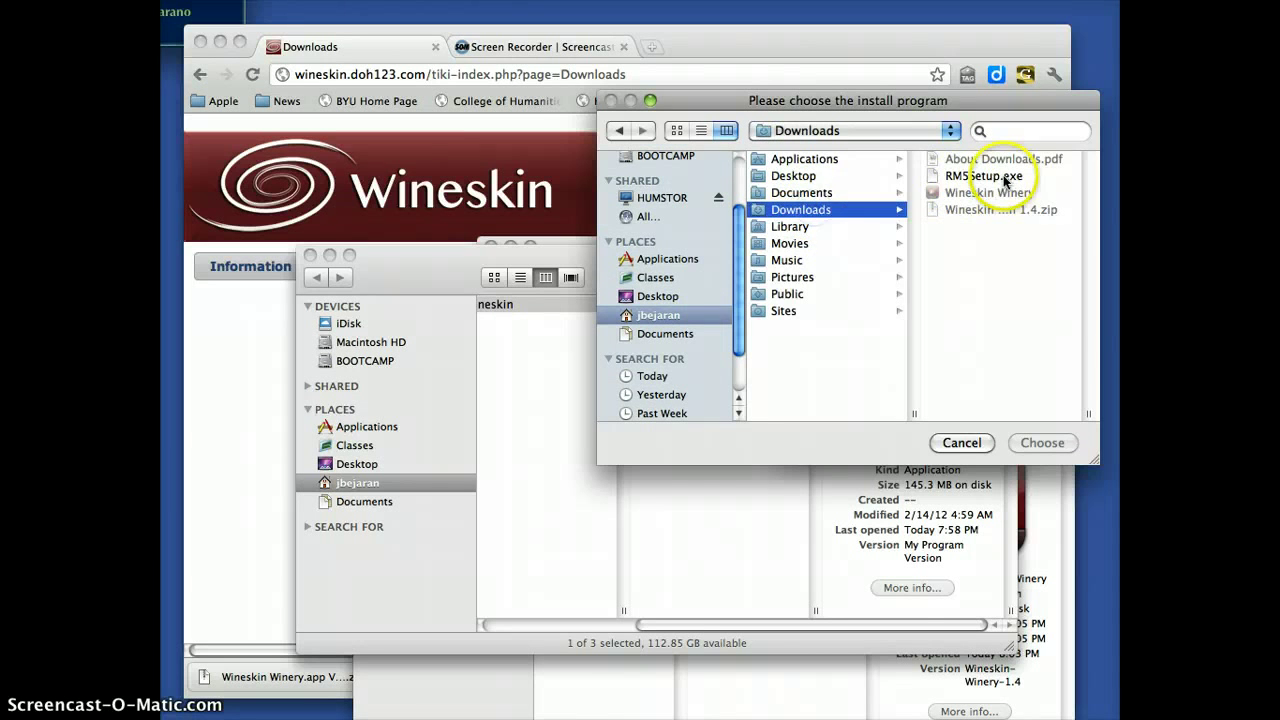
left_click(1010, 176)
left_click(1040, 442)
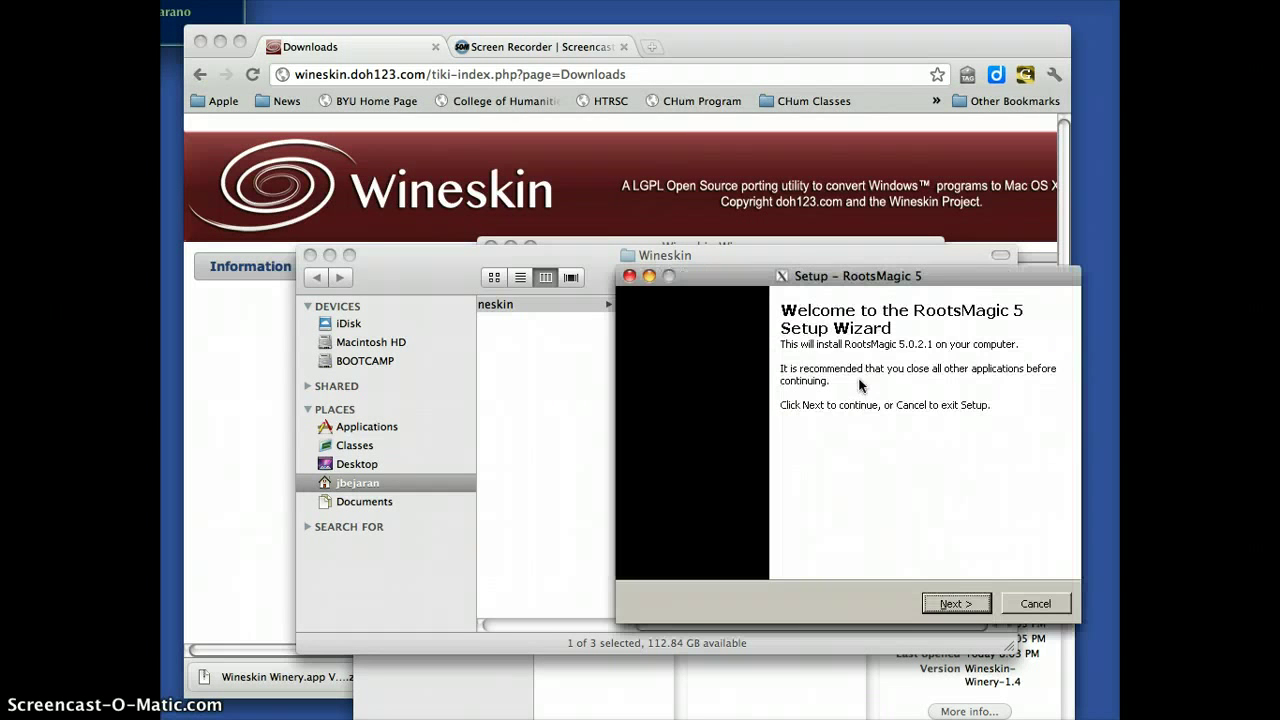
- Accept the RootsMagic 5 license agreement and keep the default install location and Start Menu folder
left_click(955, 603)
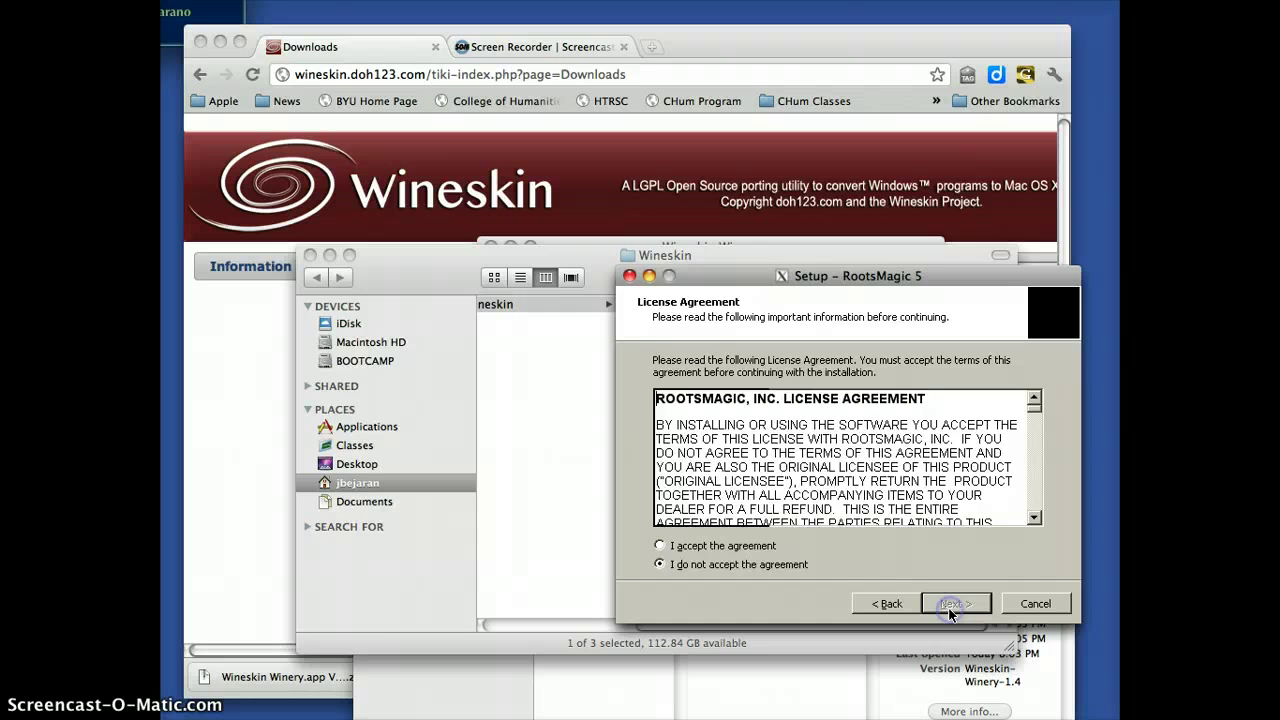
left_click(767, 549)
left_click(943, 603)
left_click(938, 604)
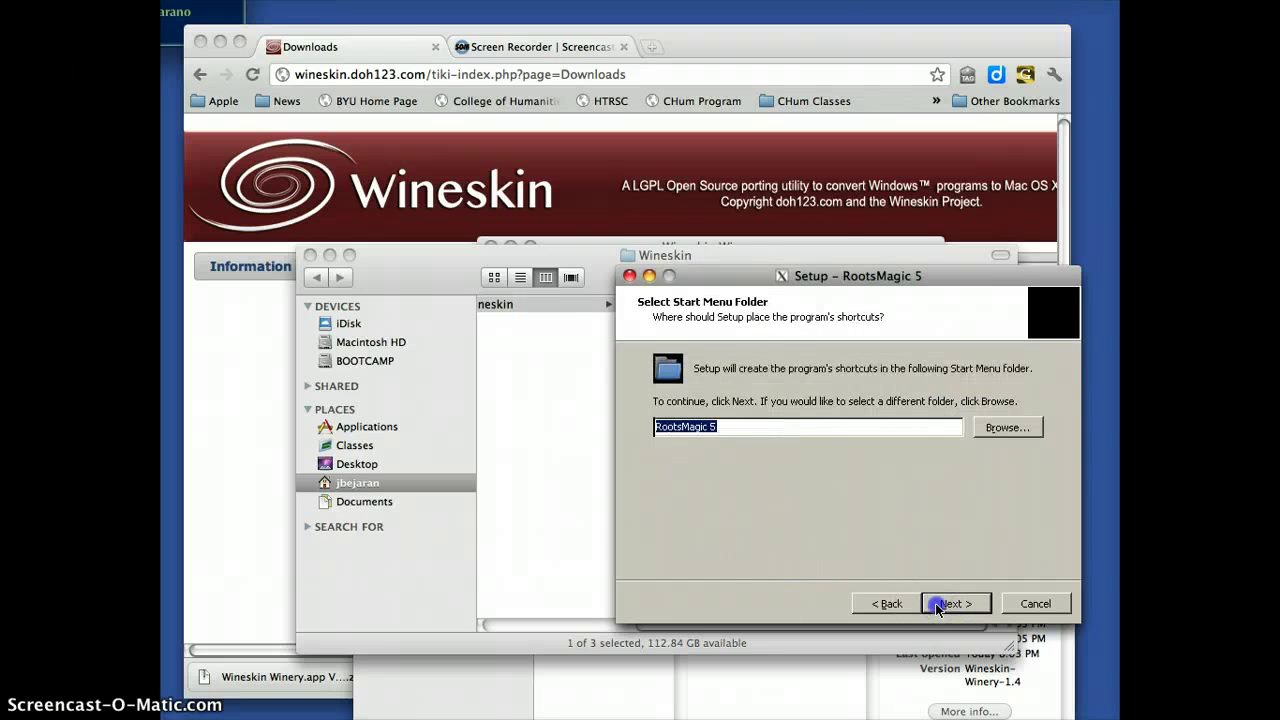
left_click(935, 603)
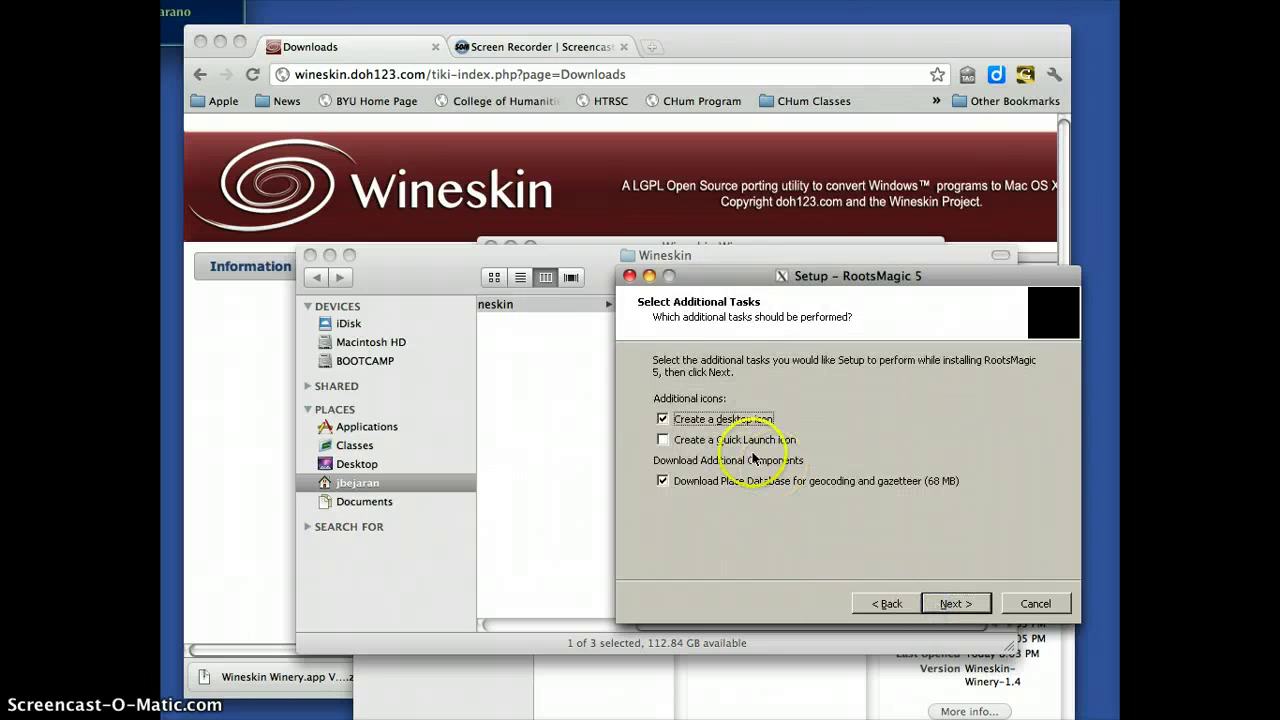
- Install RootsMagic 5 without the desktop icon or Place Database download, and finish the setup without launching RootsMagic
left_click(741, 424)
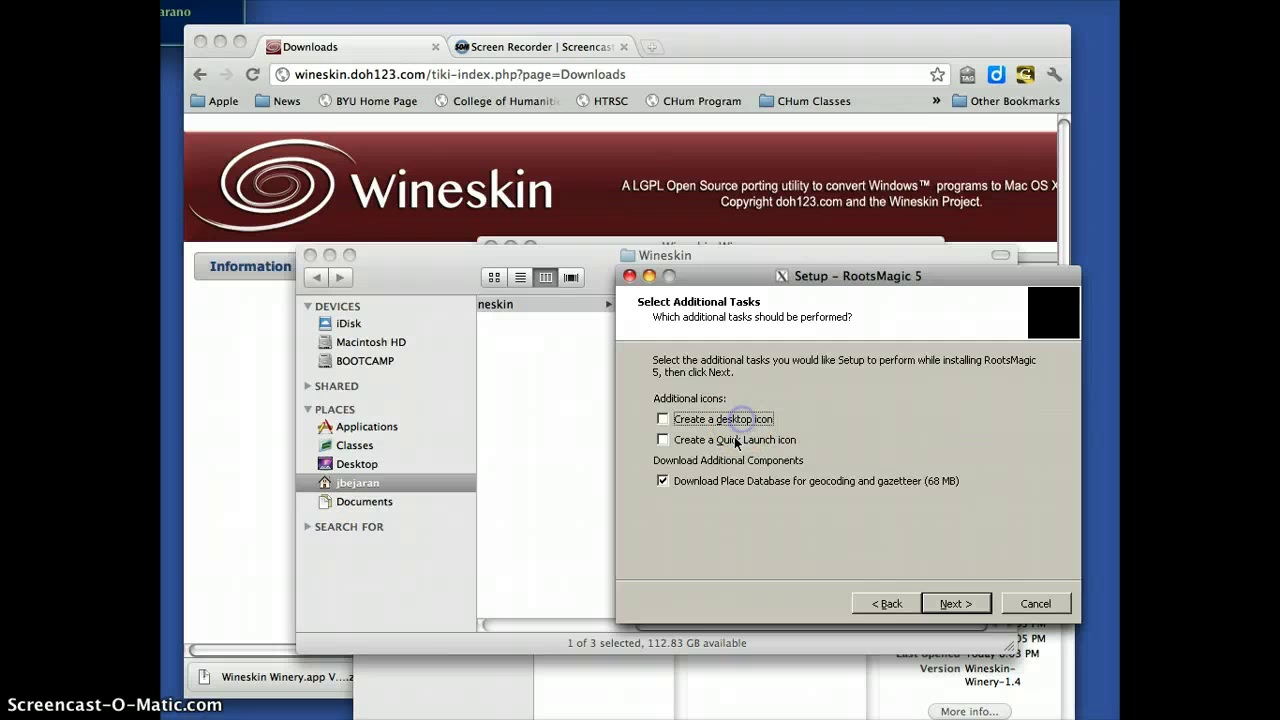
left_click(722, 482)
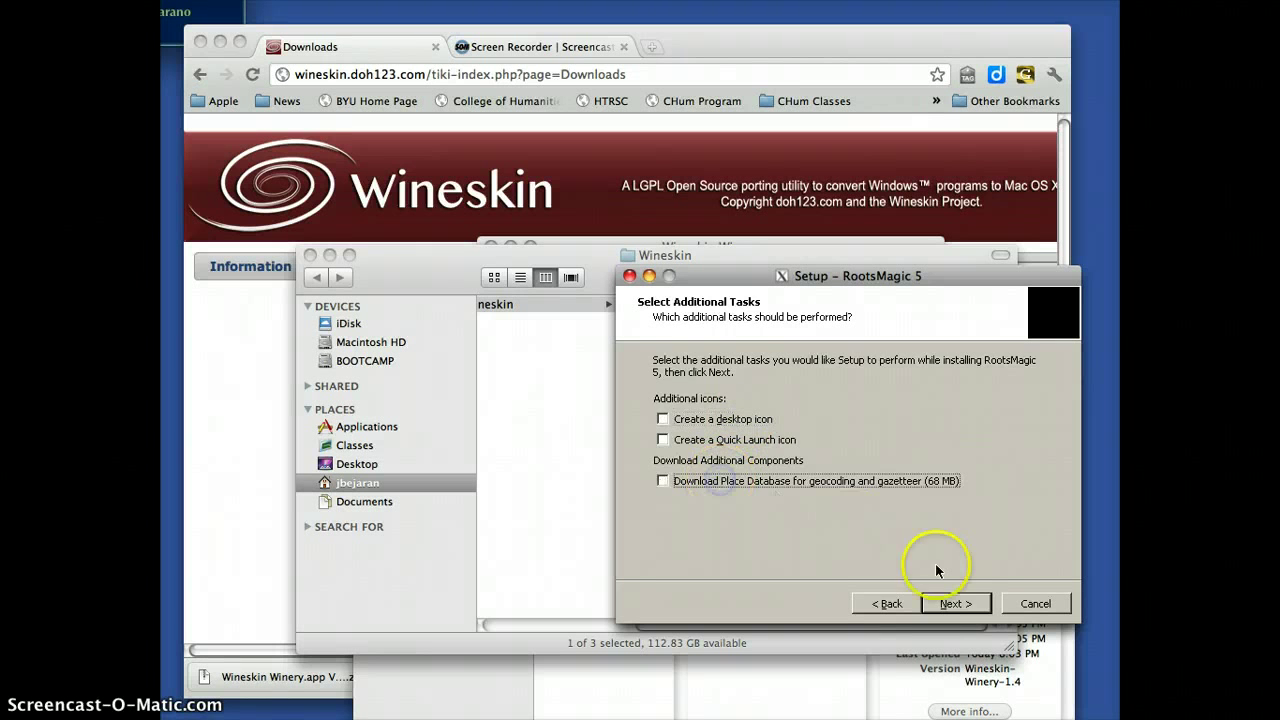
left_click(969, 602)
left_click(966, 603)
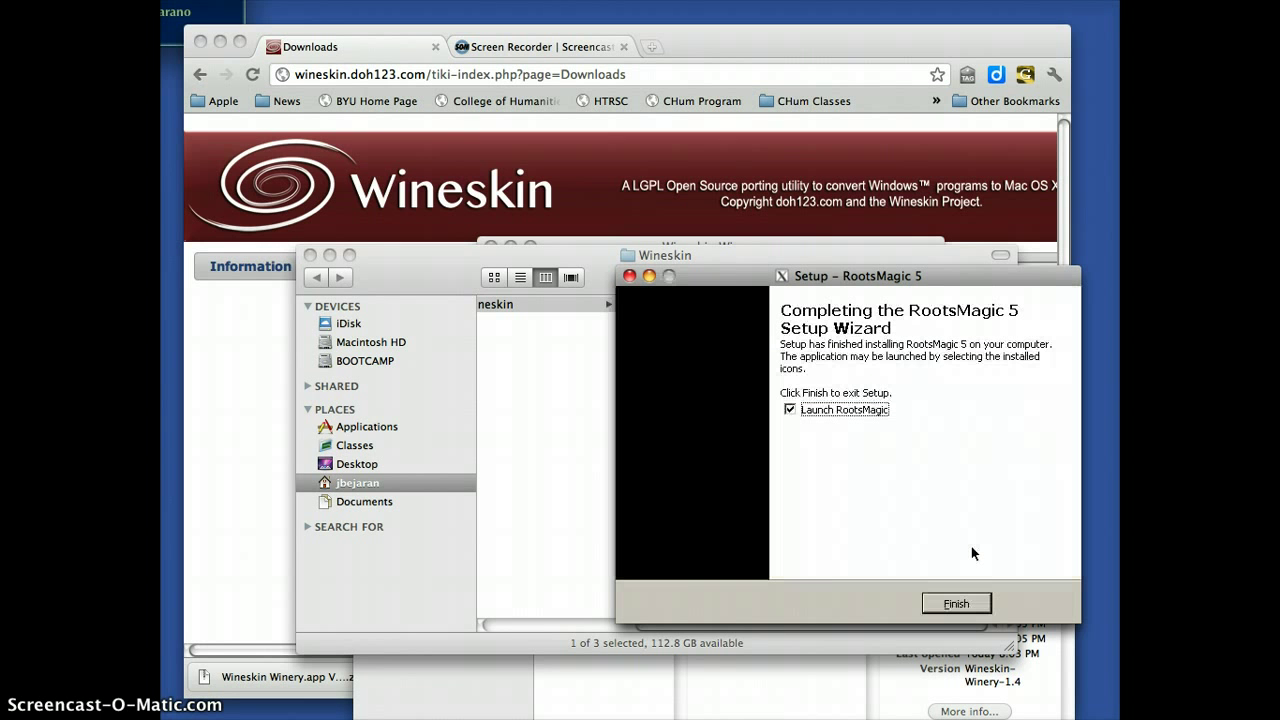
left_click(790, 409)
left_click(956, 603)
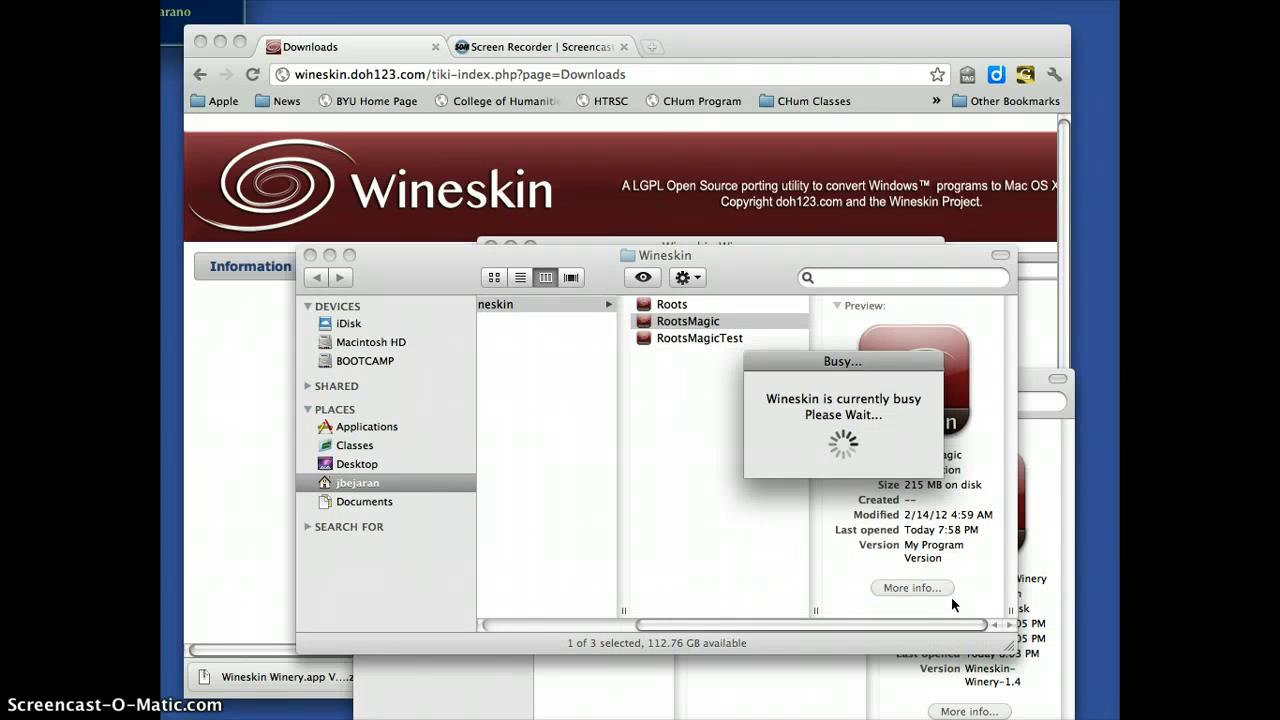
- Choose /Program Files/RootsMagic 5/RootsMagic.exe as the executable that starts the wrapped program
left_click(945, 376)
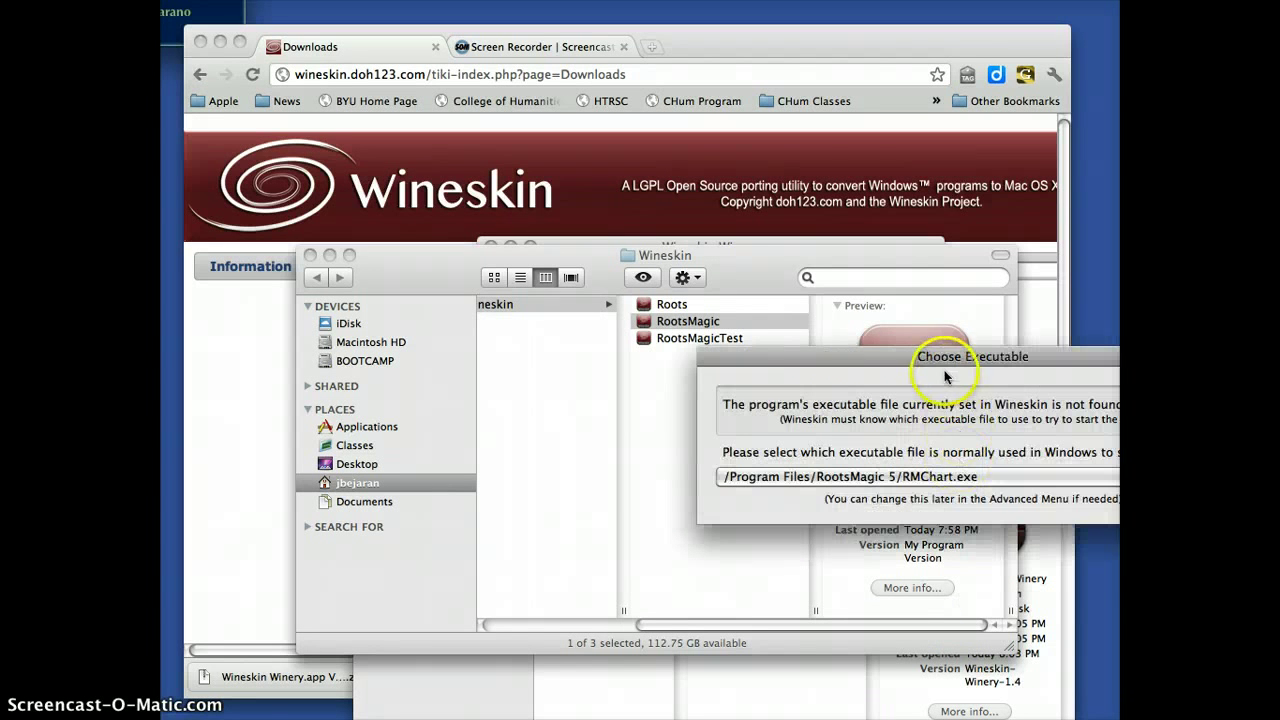
left_click_drag(945, 376, 675, 318)
left_click(667, 422)
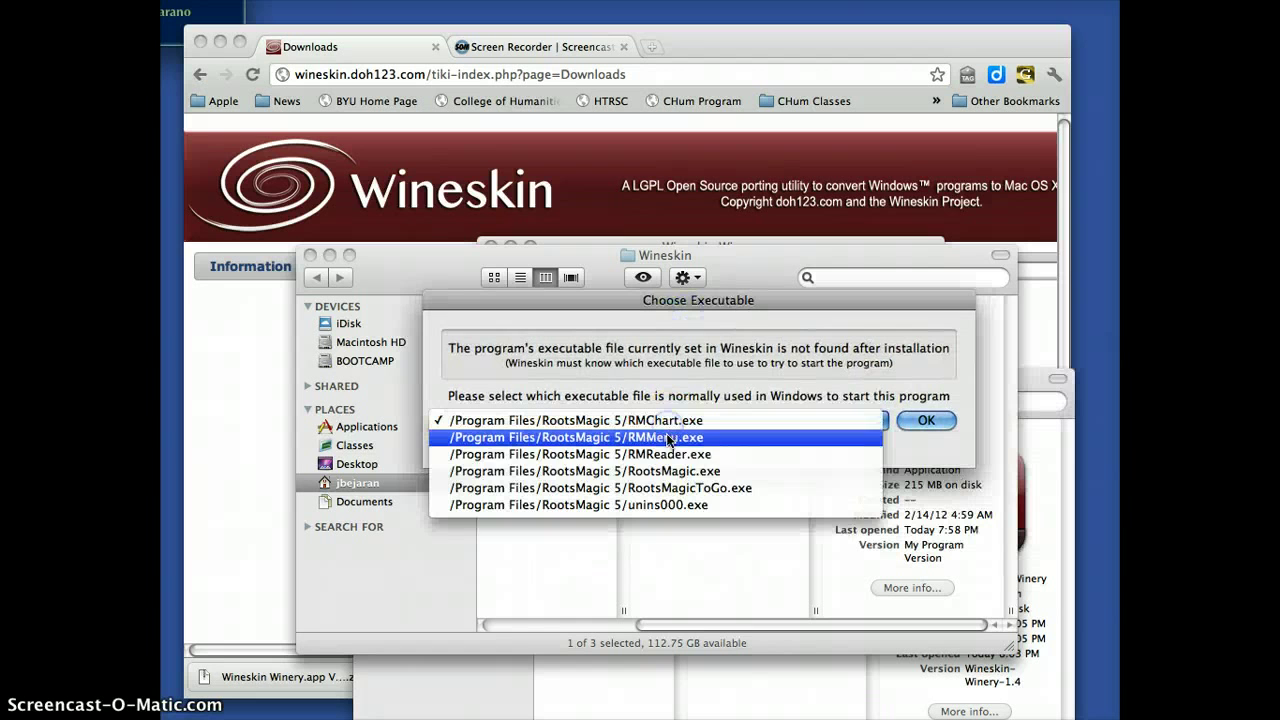
left_click(665, 471)
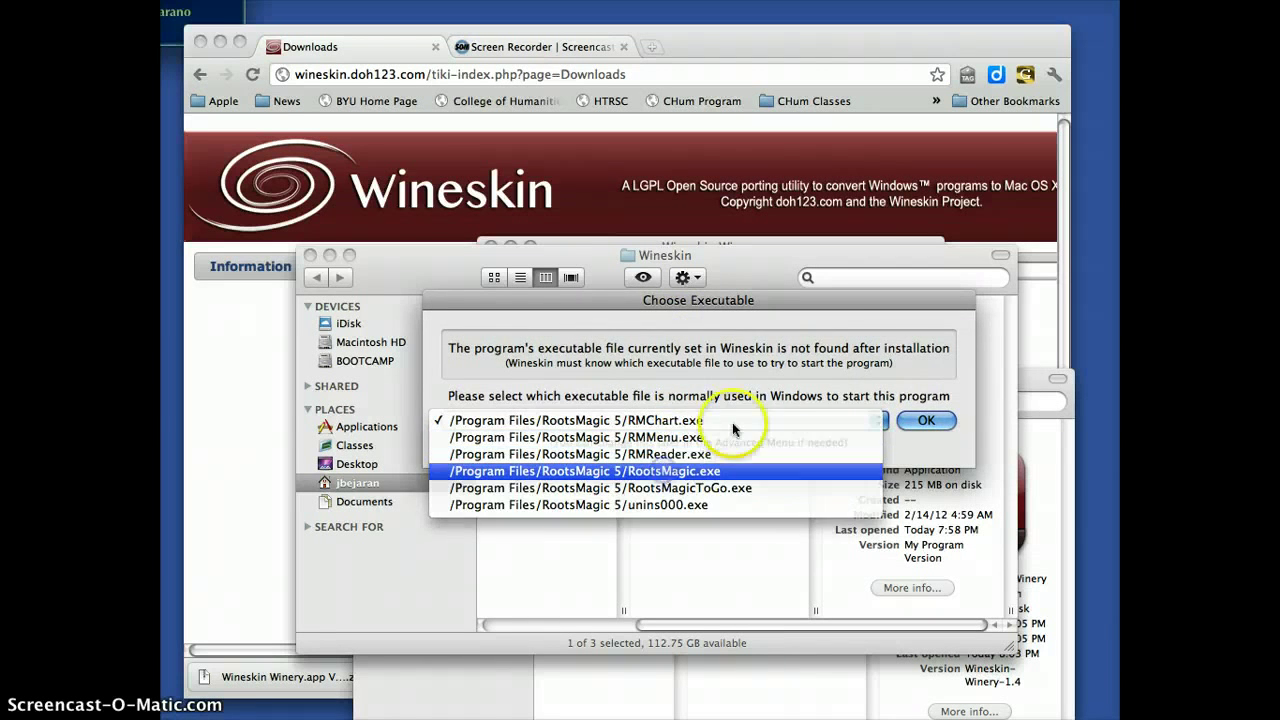
left_click(910, 421)
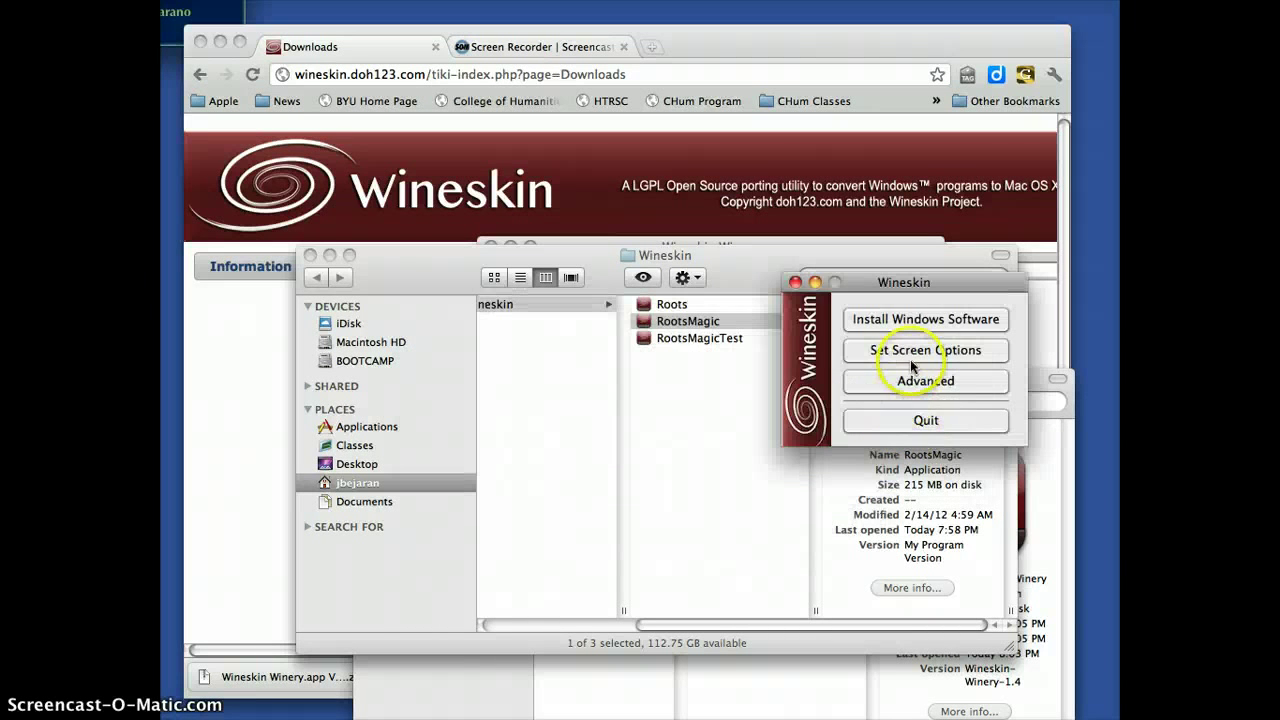
- Open Winetricks from the advanced tools of the RootsMagic wrapper
left_click(899, 382)
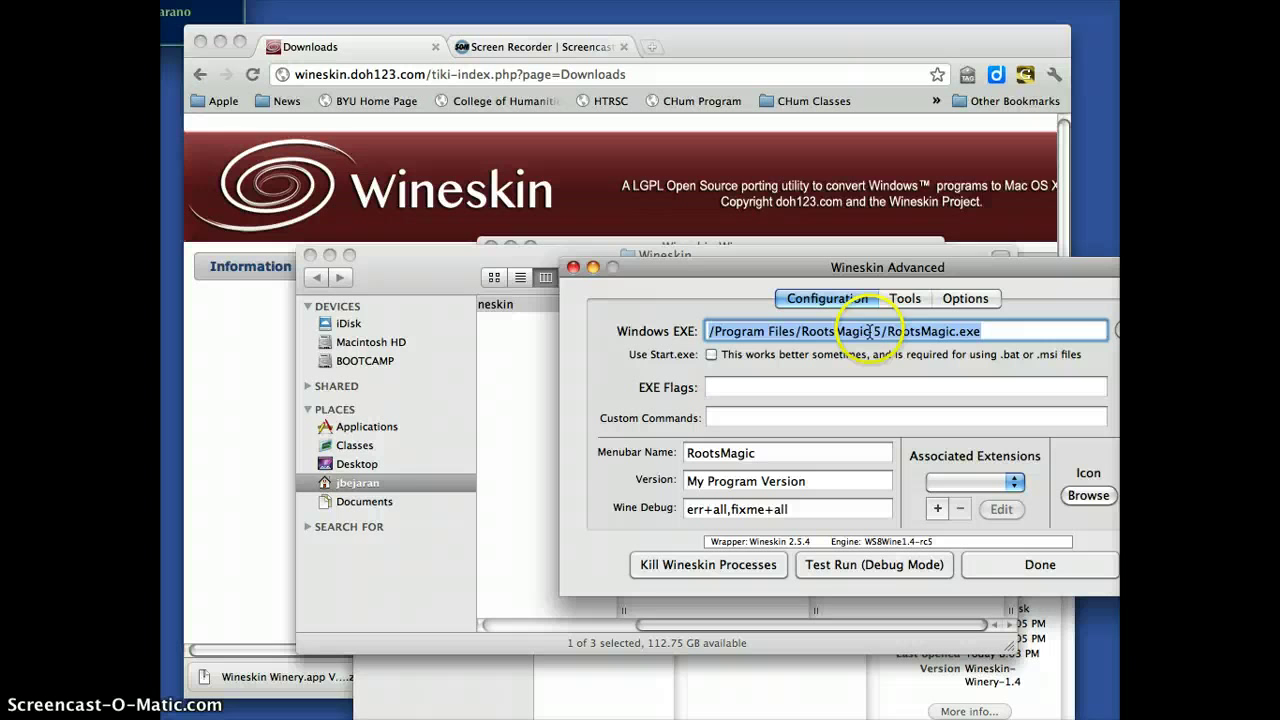
left_click_drag(854, 272, 744, 260)
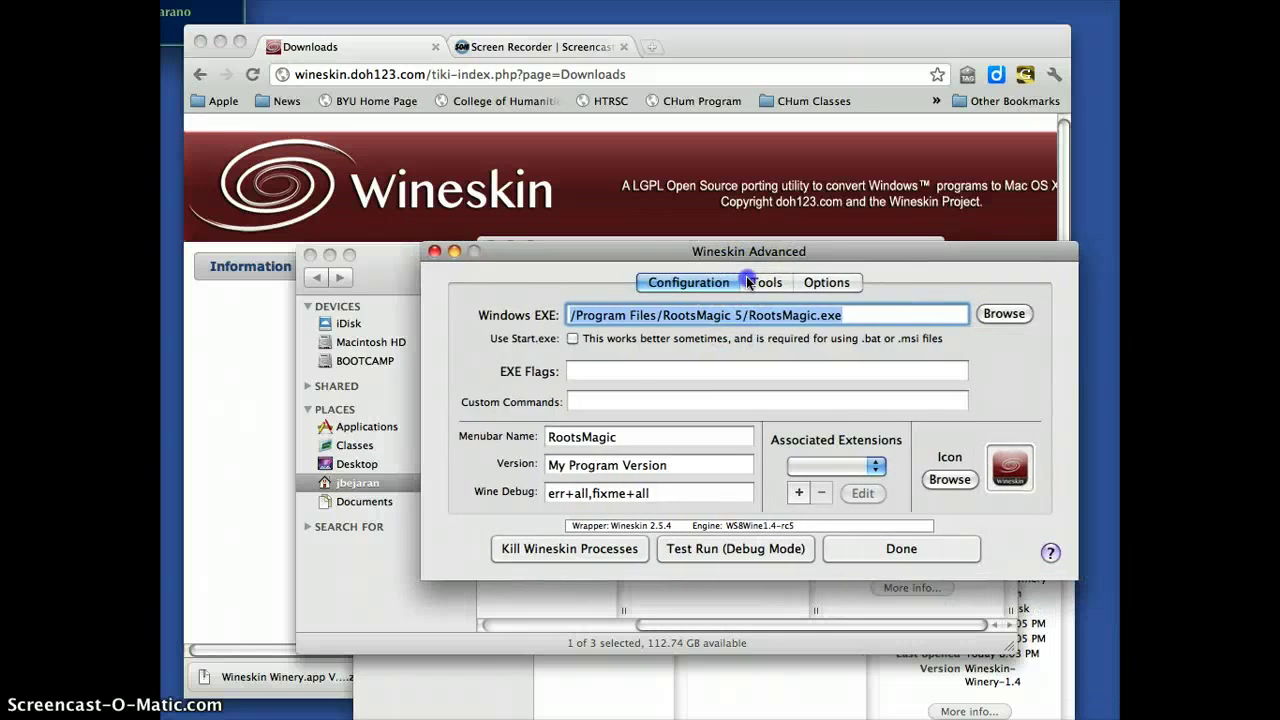
left_click(750, 283)
left_click(745, 338)
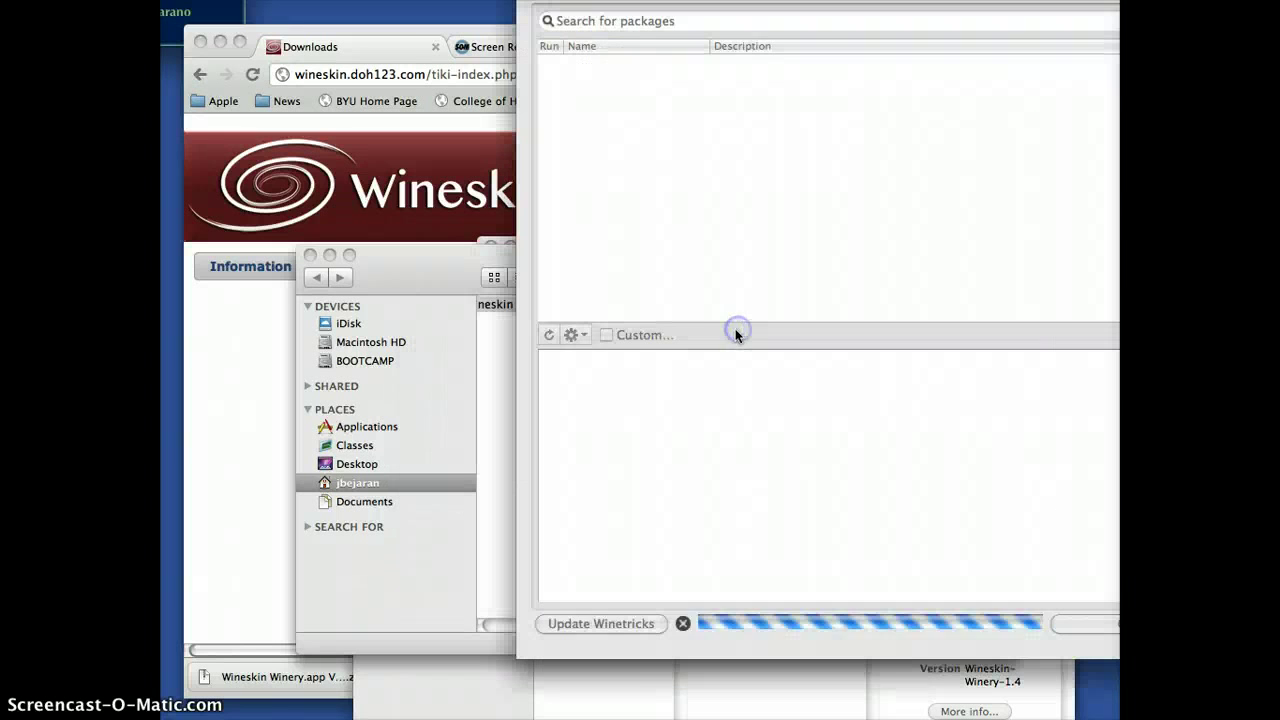
- Find the ie7 package among the Winetricks dlls, select it and run its installation
left_click(699, 21)
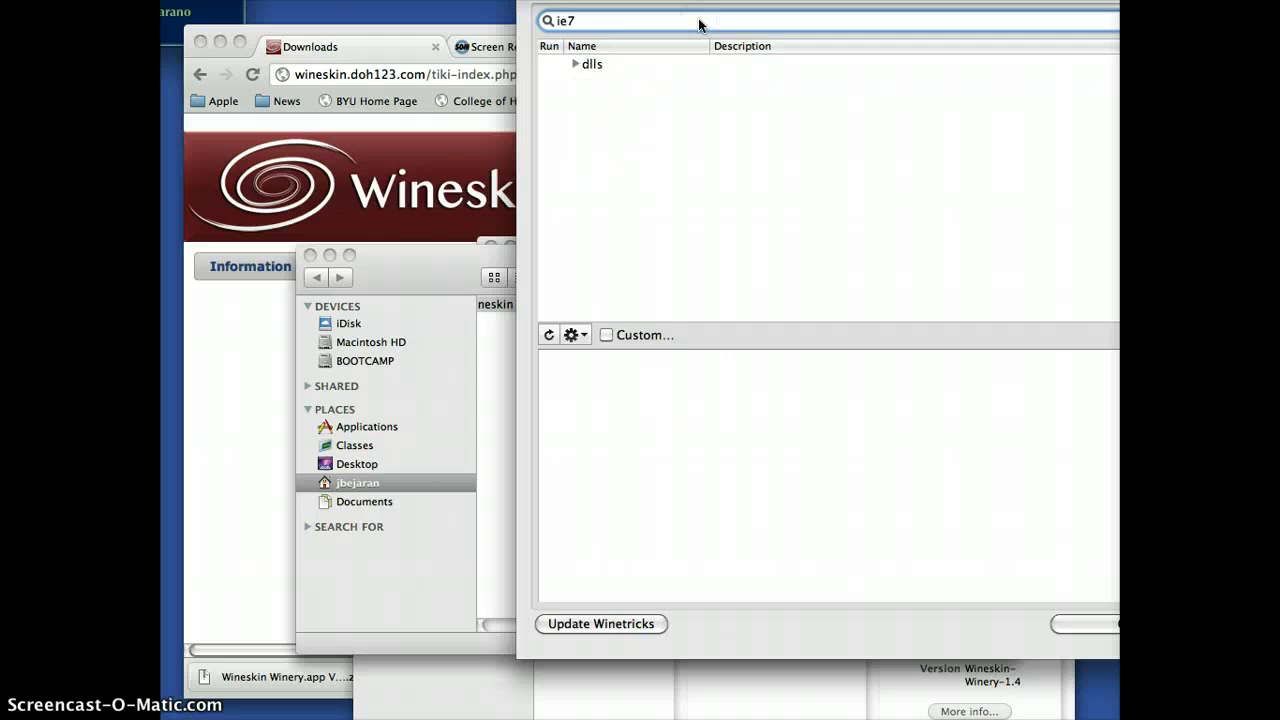
left_click(576, 64)
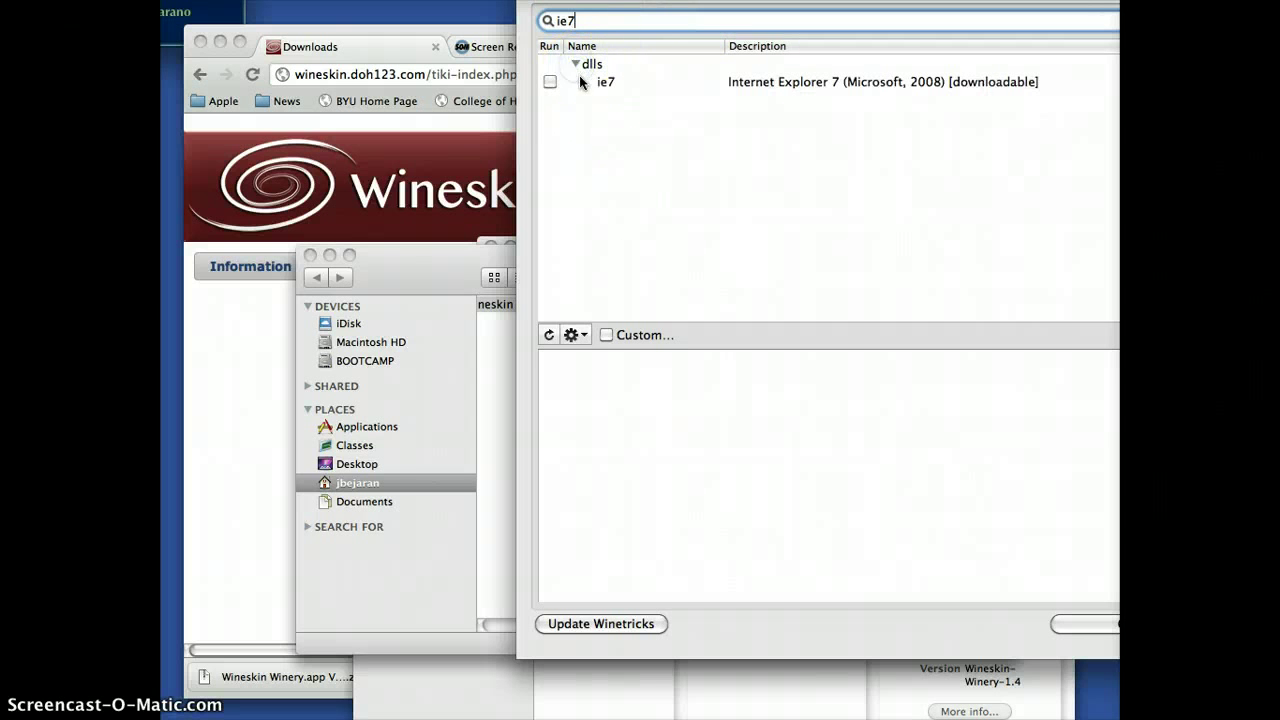
left_click(549, 82)
left_click_drag(595, 0, 390, 45)
left_click(996, 392)
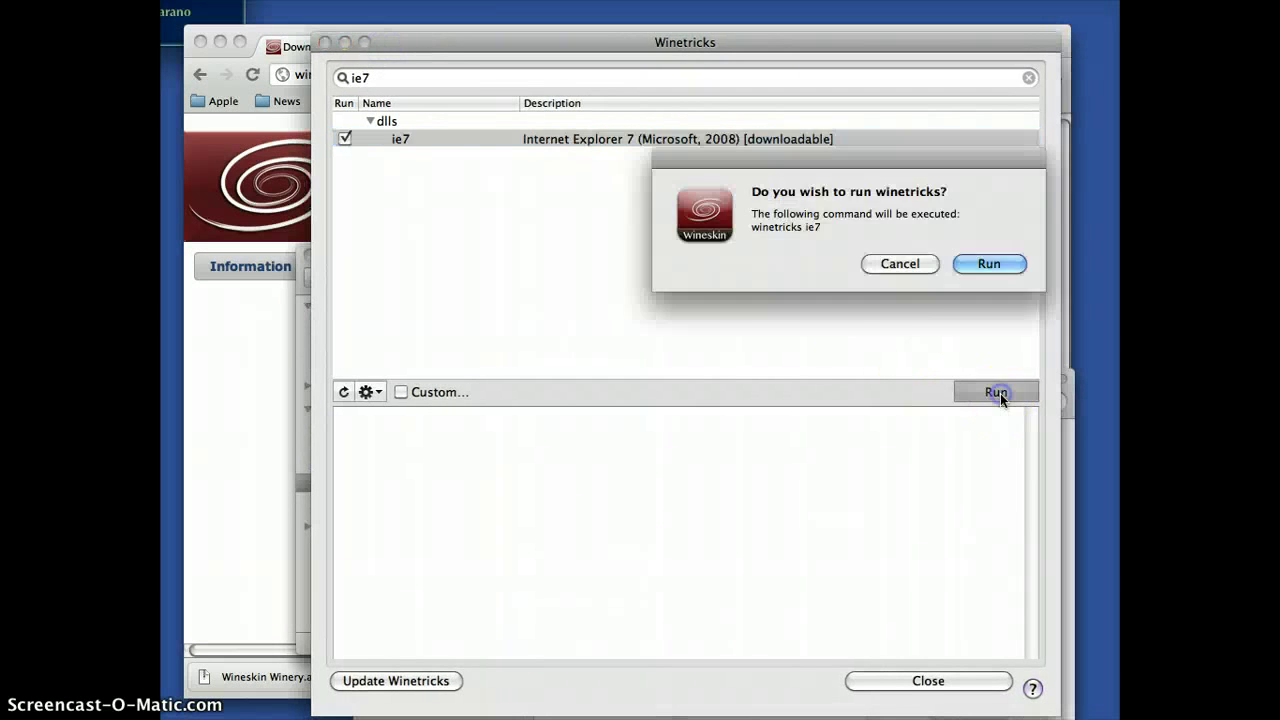
left_click(980, 260)
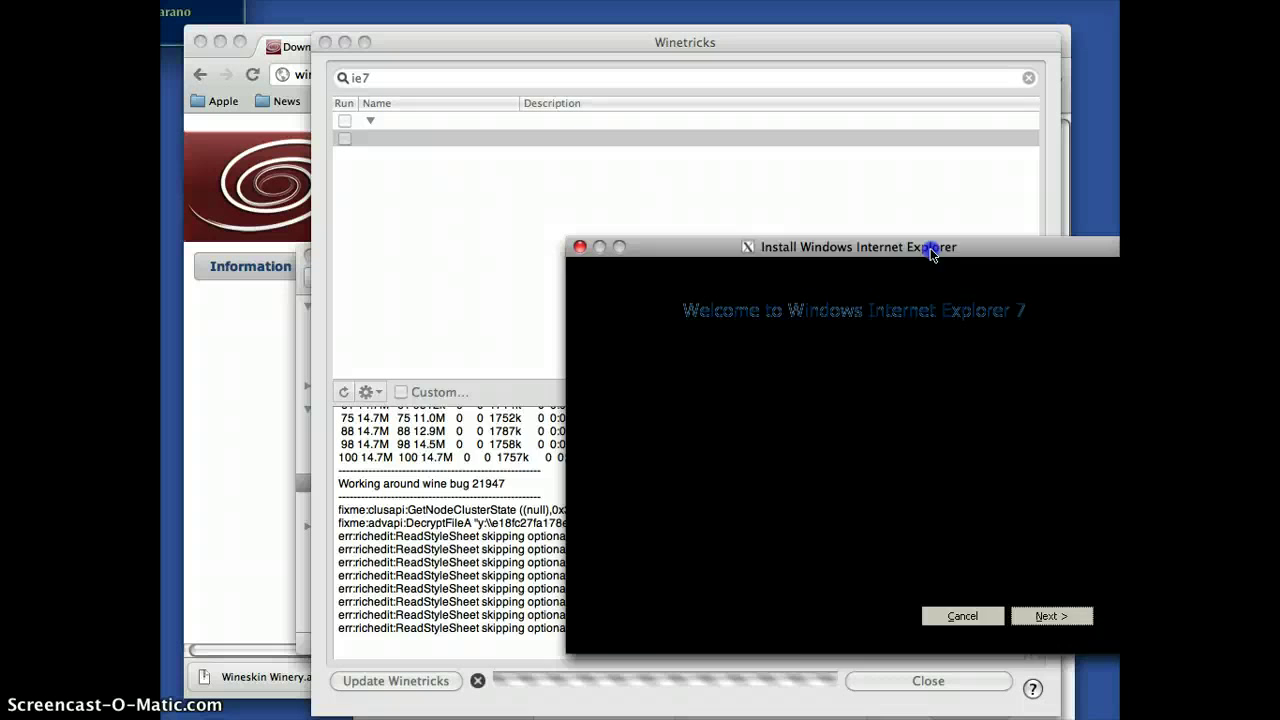
- Install Internet Explorer 7 with the license accepted and the latest updates declined, choose to restart now, and close Winetricks when it finishes
left_click(866, 576)
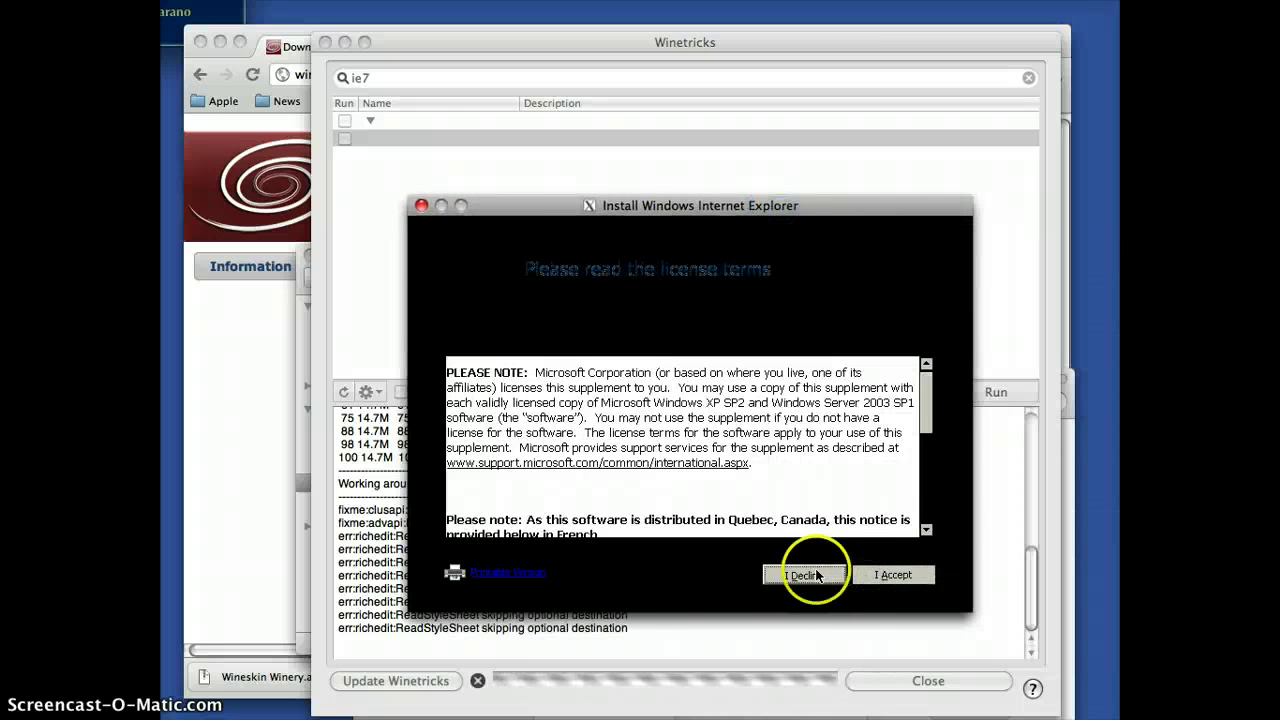
left_click(885, 575)
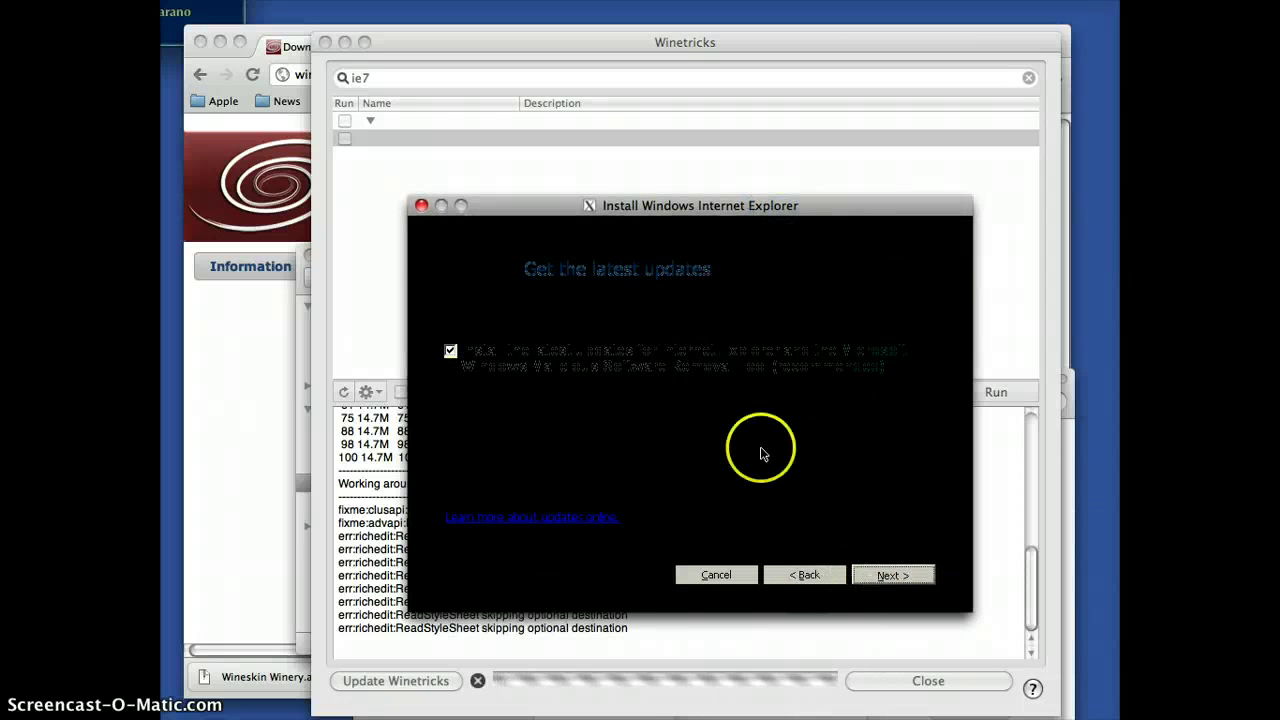
left_click(451, 351)
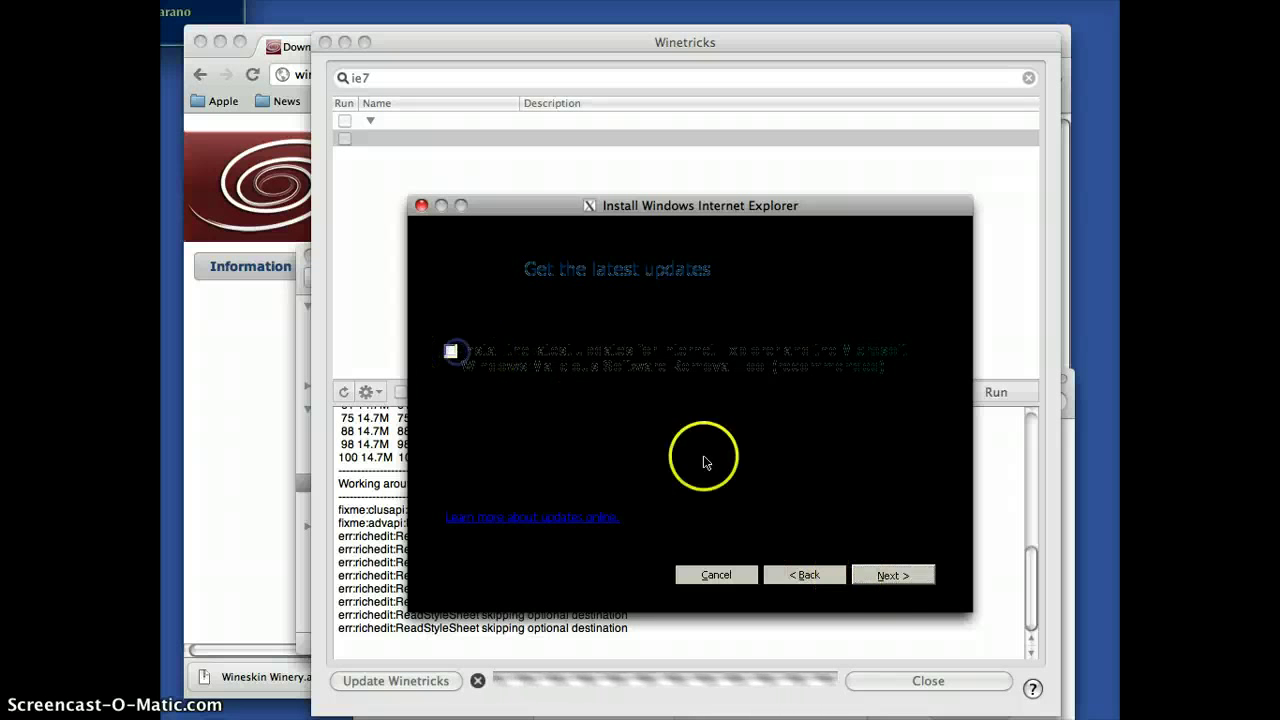
left_click(893, 577)
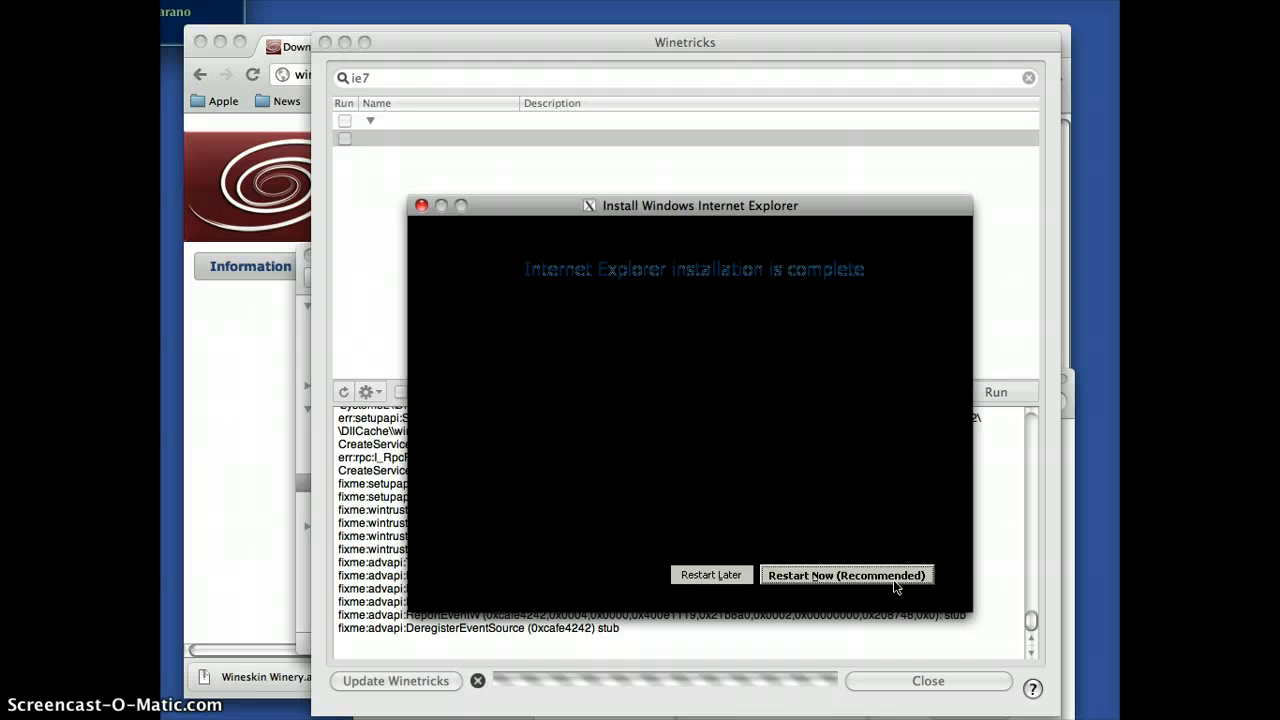
left_click(878, 575)
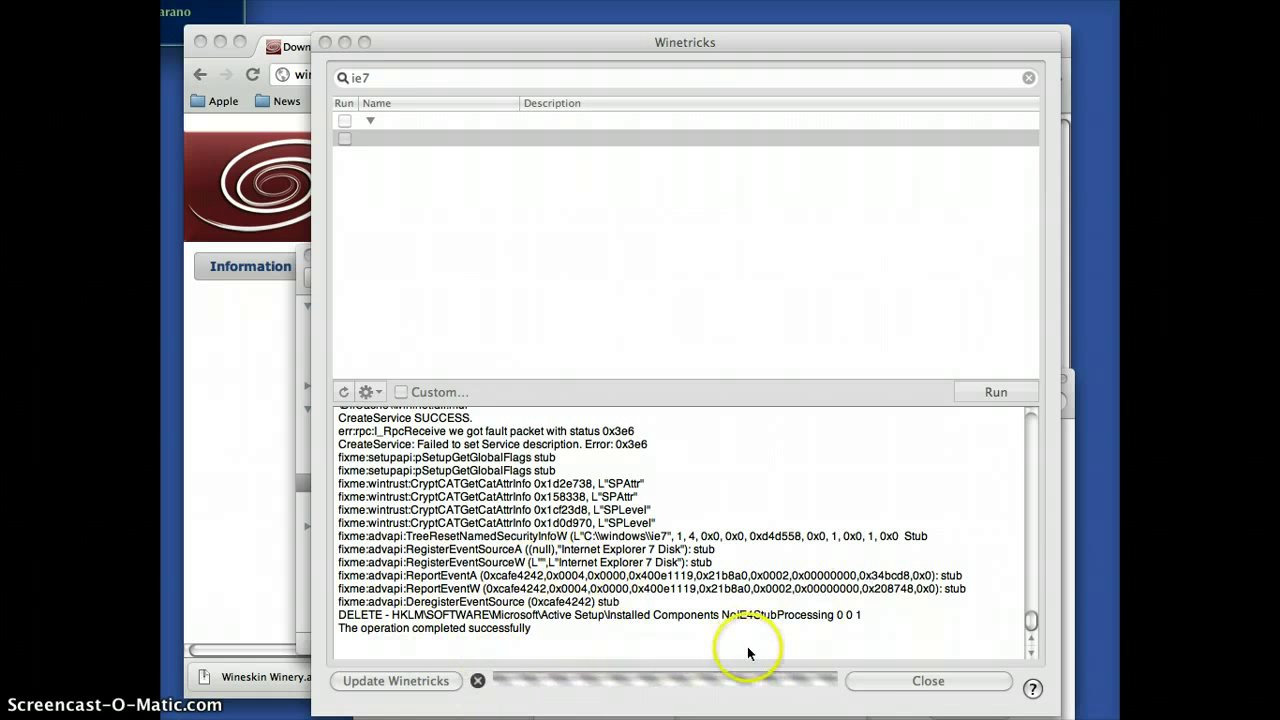
left_click(900, 688)
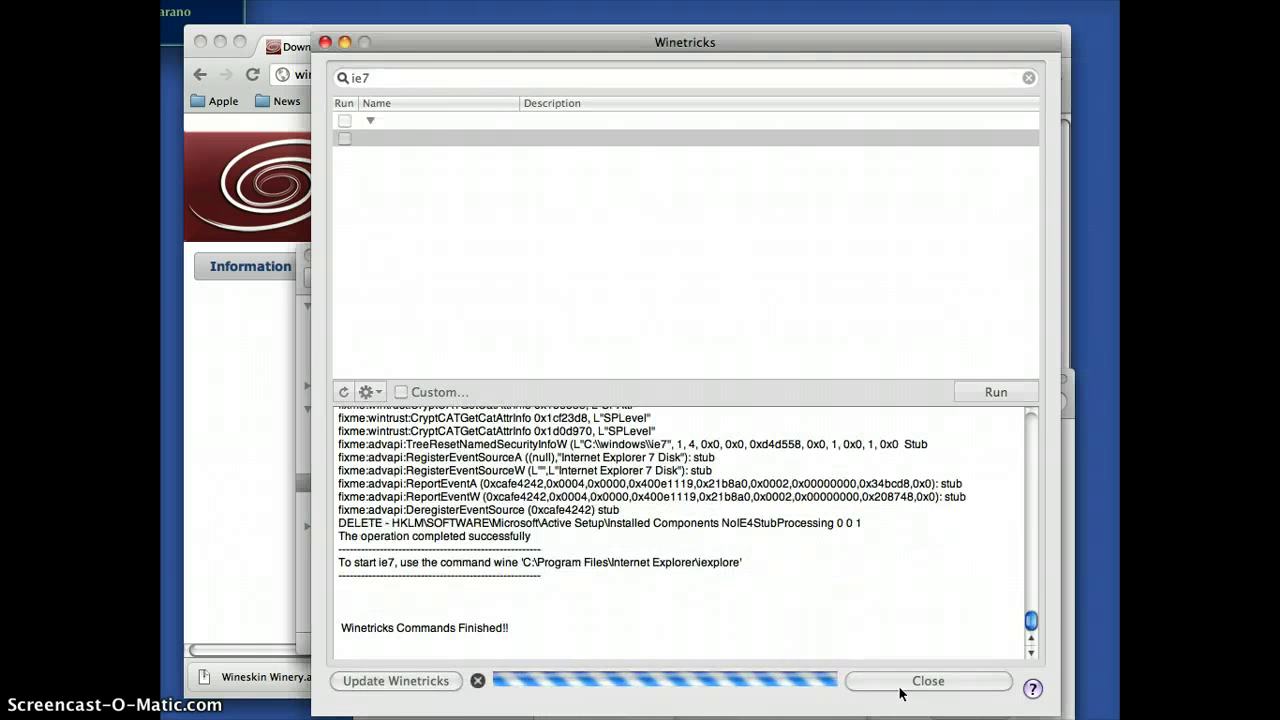
left_click(903, 687)
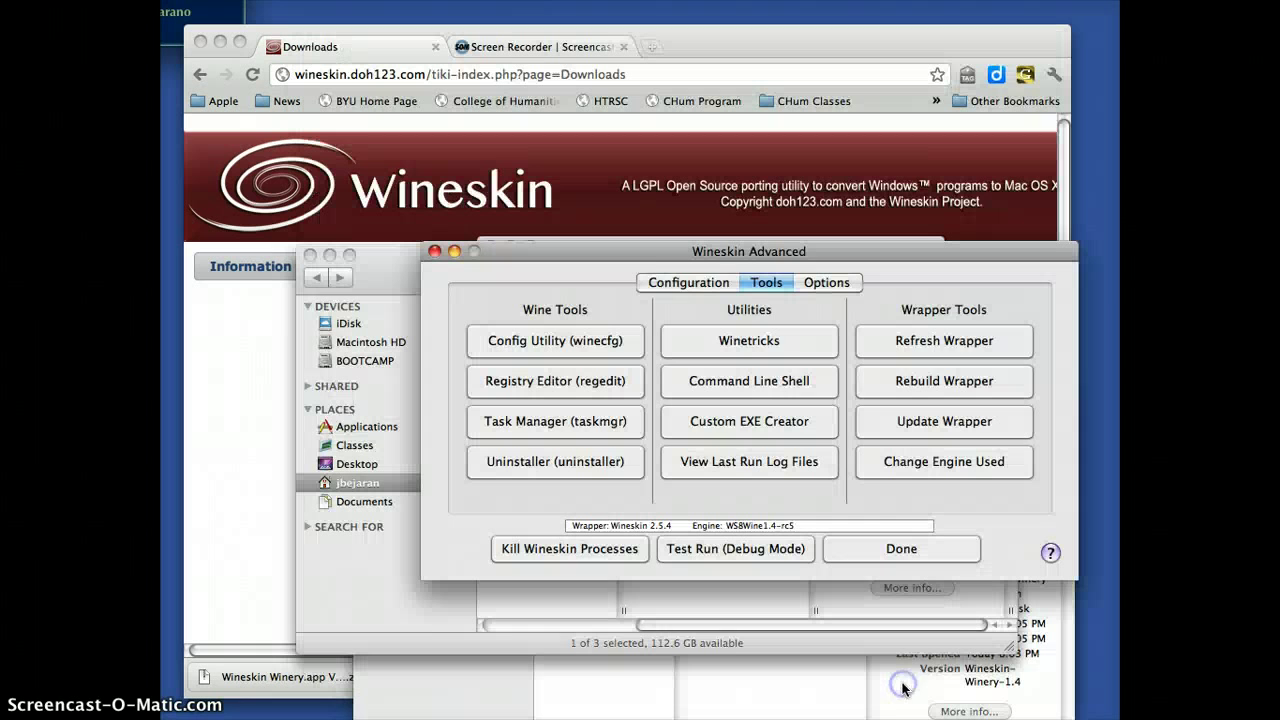
- Check the wrapper's advanced configuration, quit its Wineskin settings and launch the RootsMagic wrapper from the Wineskin folder
left_click(674, 285)
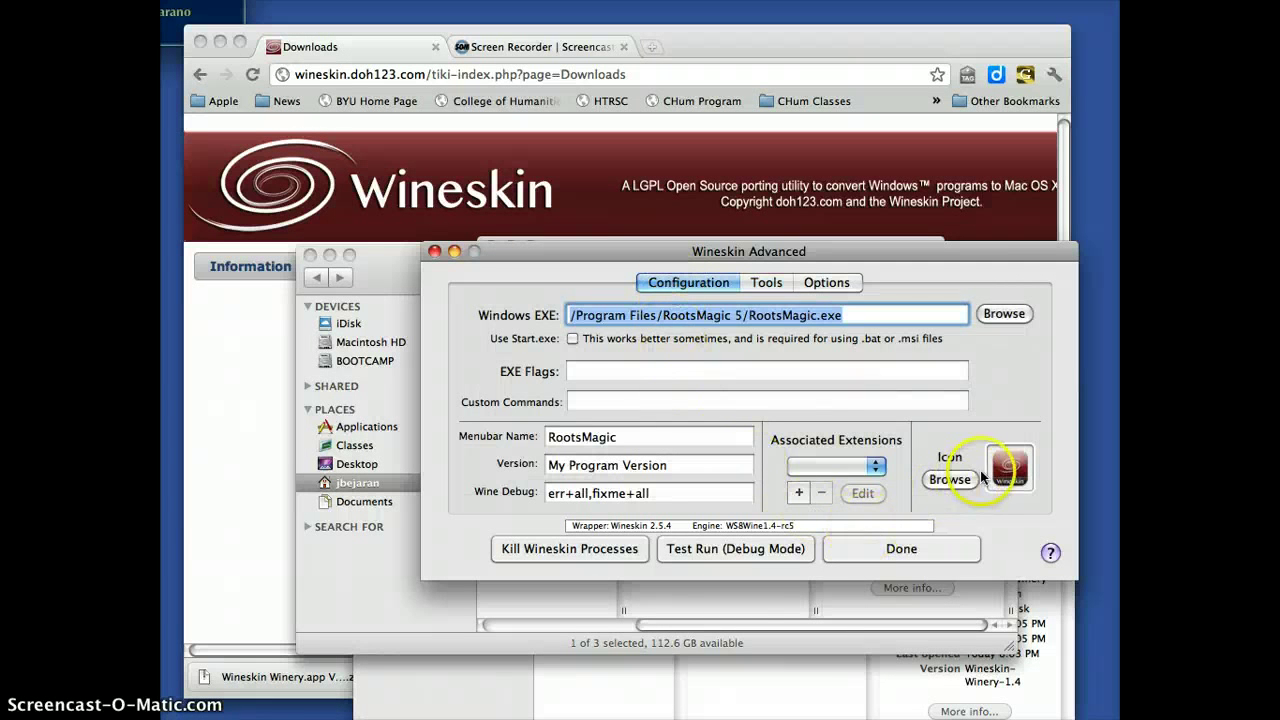
left_click(918, 549)
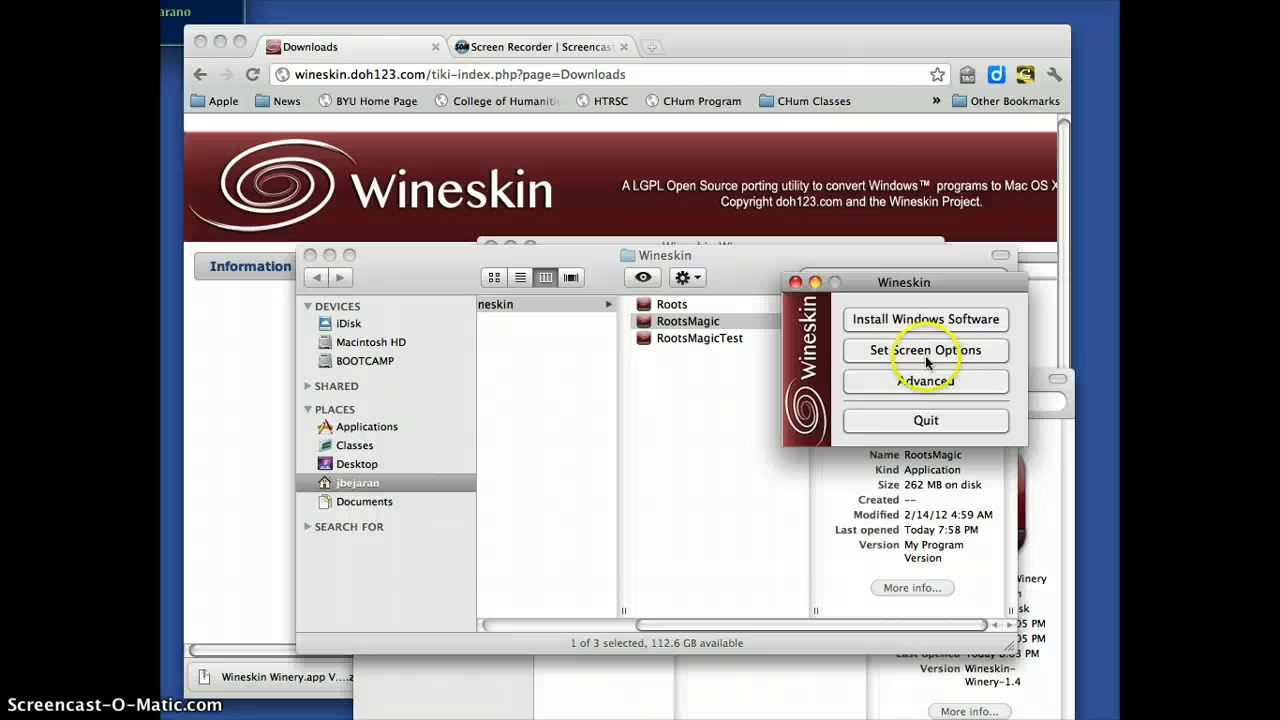
left_click(906, 422)
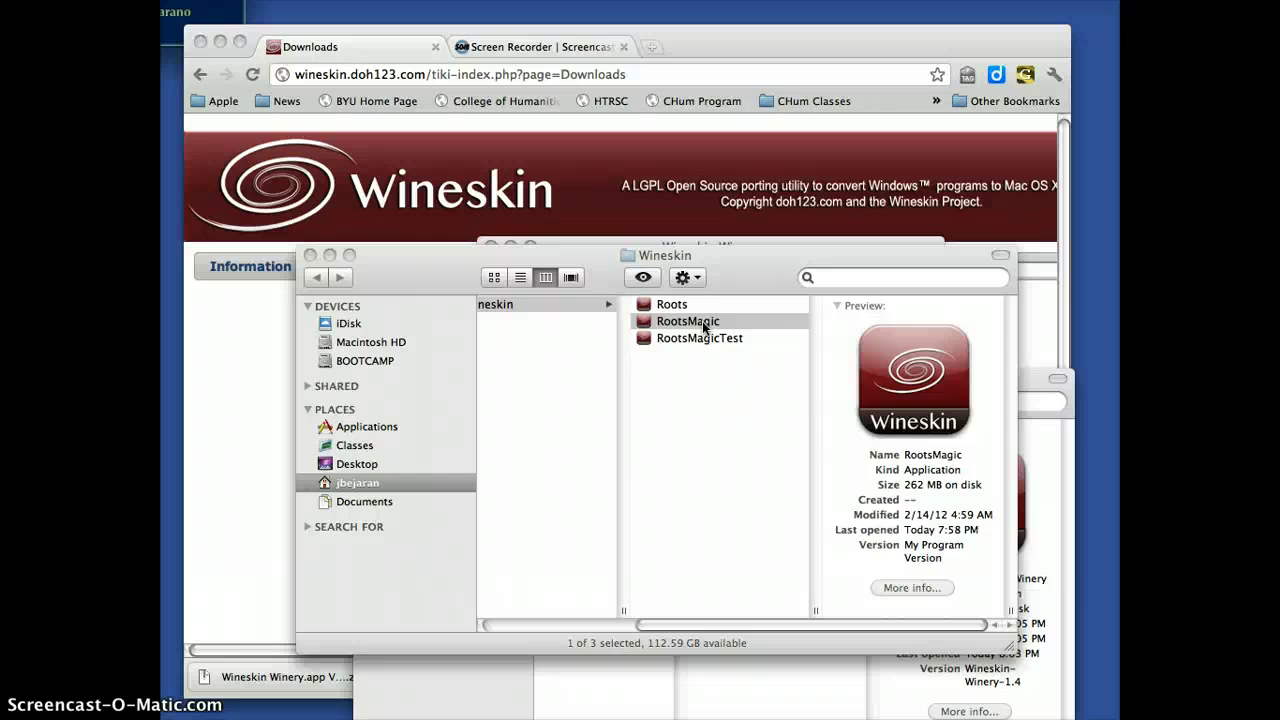
left_click(711, 527)
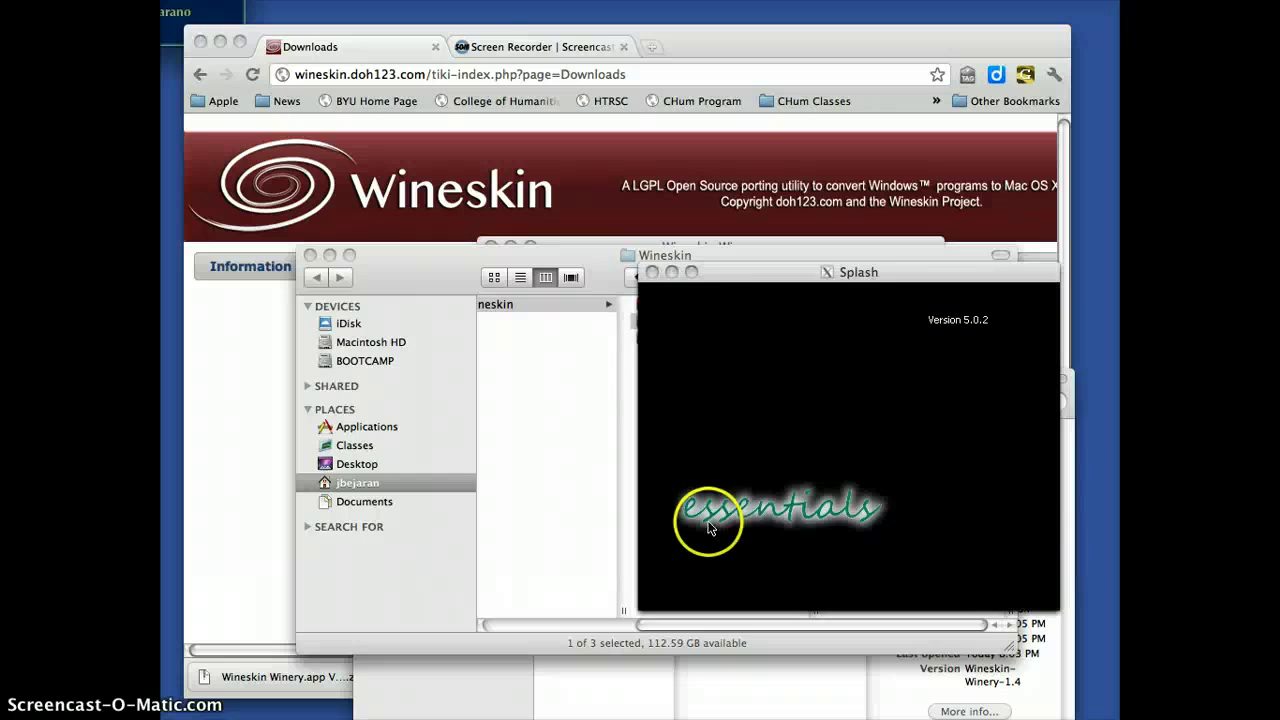